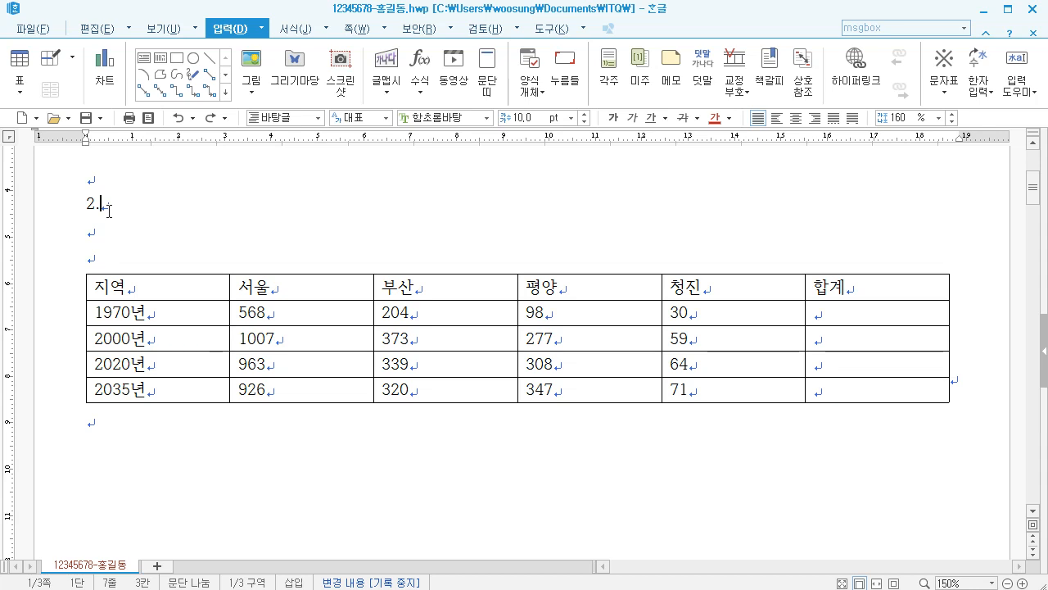
Step: Insert a 5-row, 6-column table treated as a character below "2." and enter 지역 and 서울 in its first two header cells
key("Return")
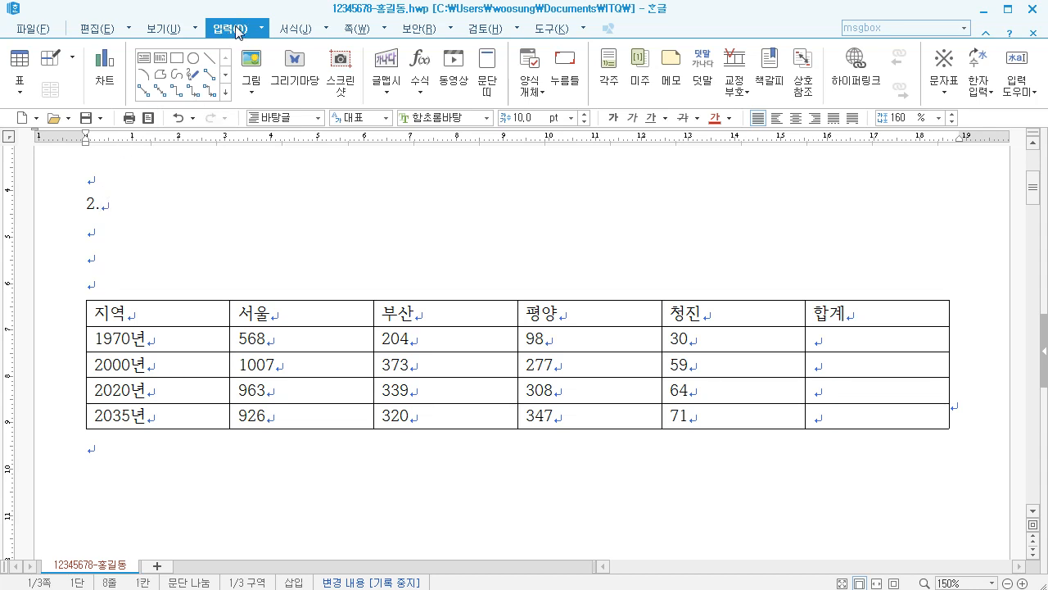
left_click(22, 65)
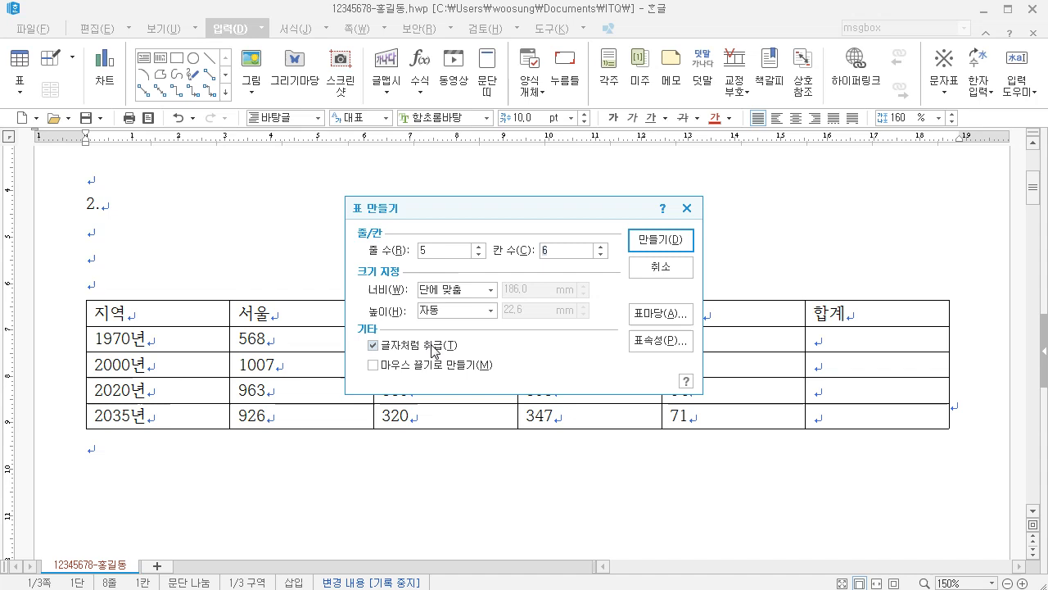
left_click(656, 241)
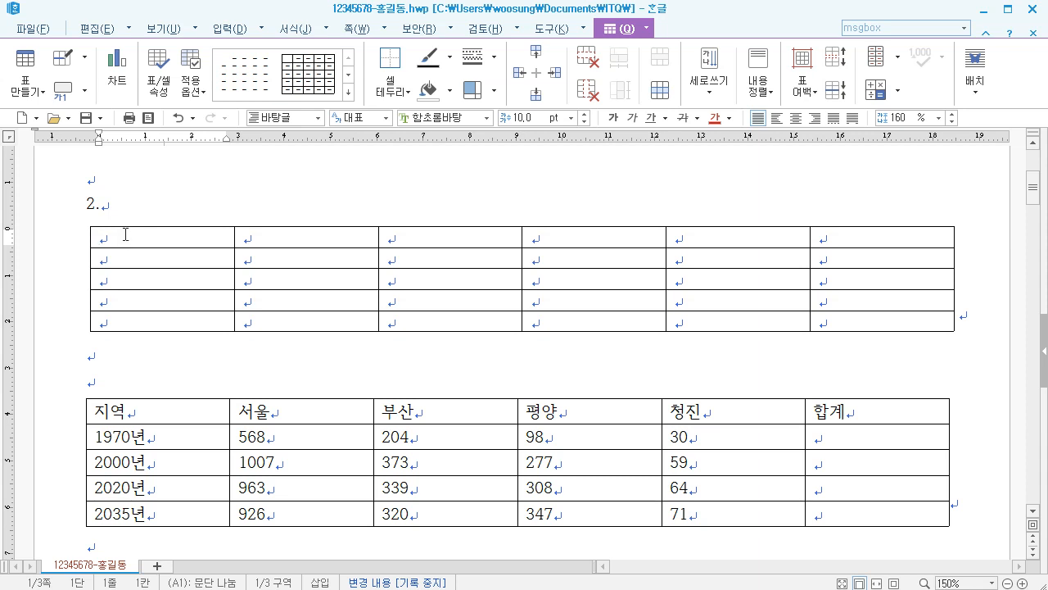
type("지역")
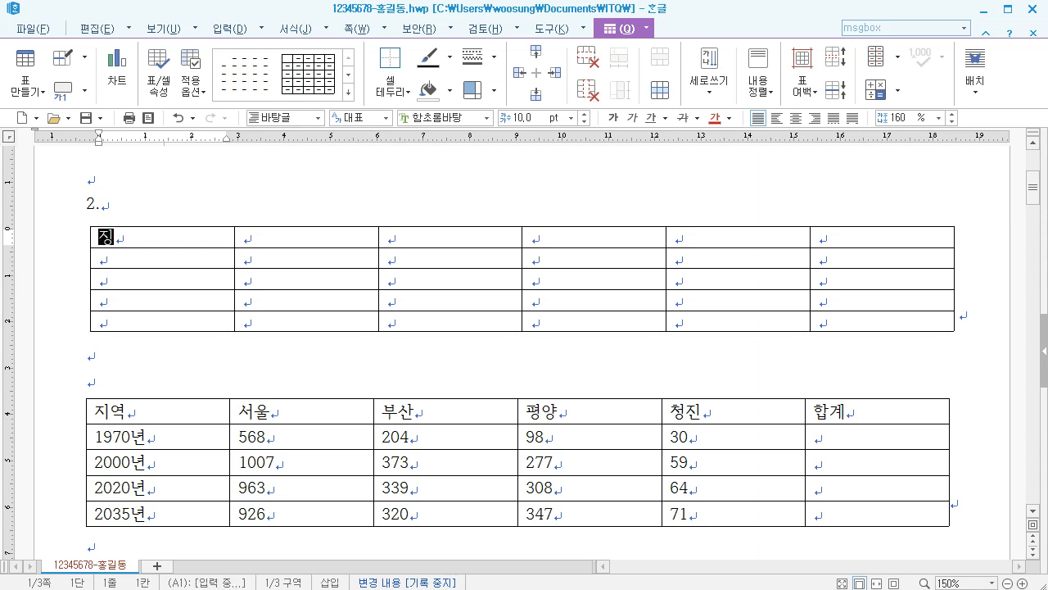
key("Tab")
type("ㅅ서울")
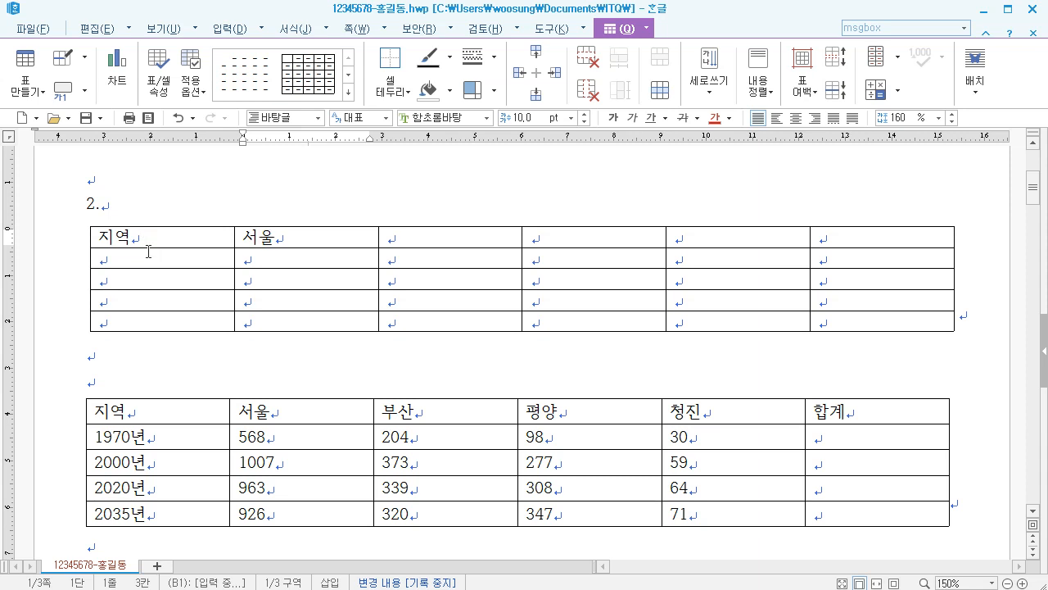
Step: Delete the practice table that contains only the 지역 and 서울 headings
left_click(149, 252)
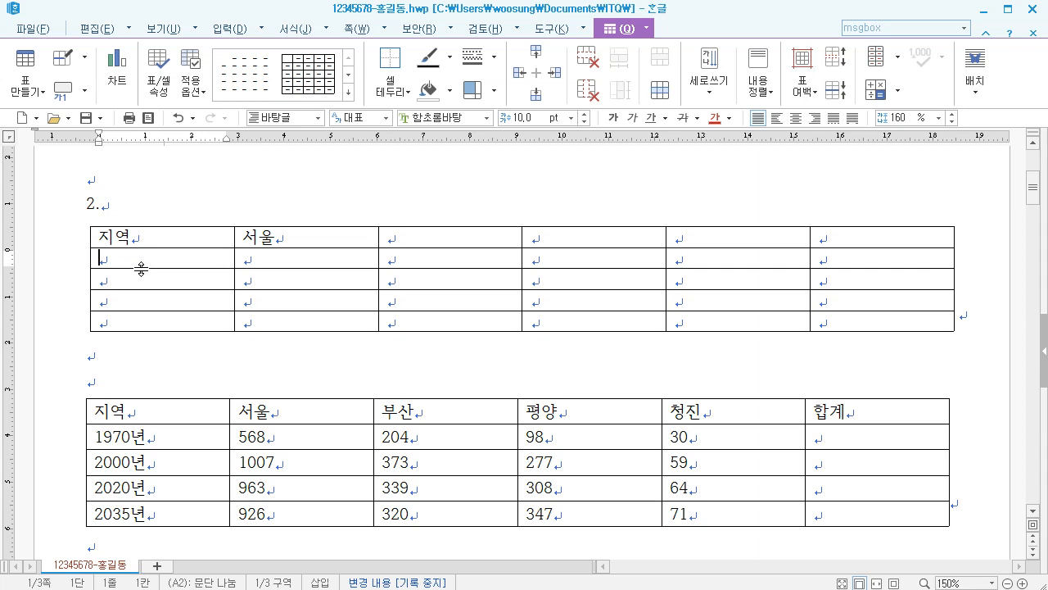
left_click(57, 280)
key("Delete")
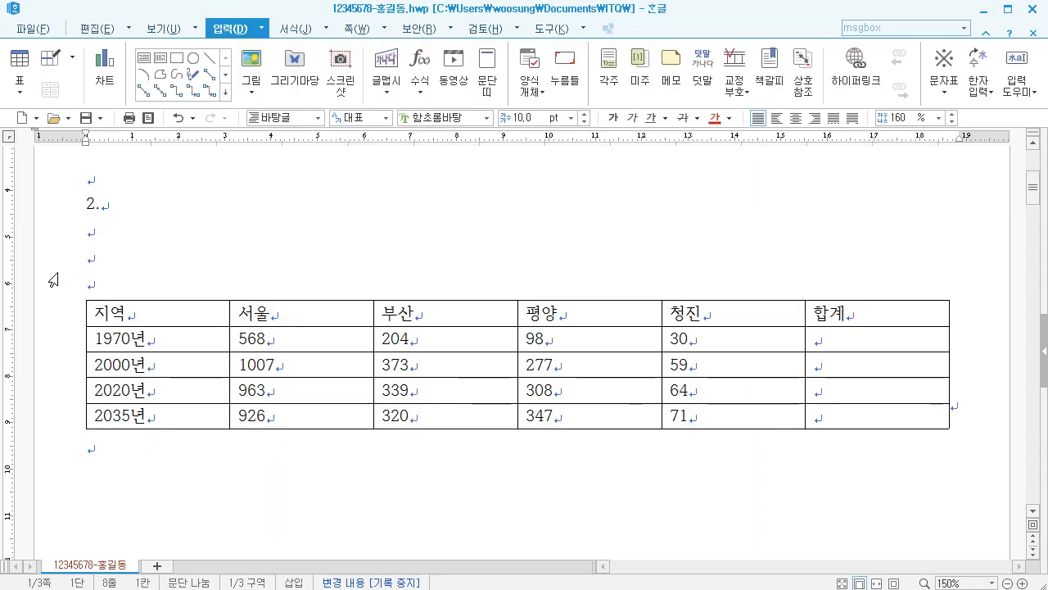
Step: Remove the three empty lines between "2." and the completed population table
key("Delete")
key("Delete")
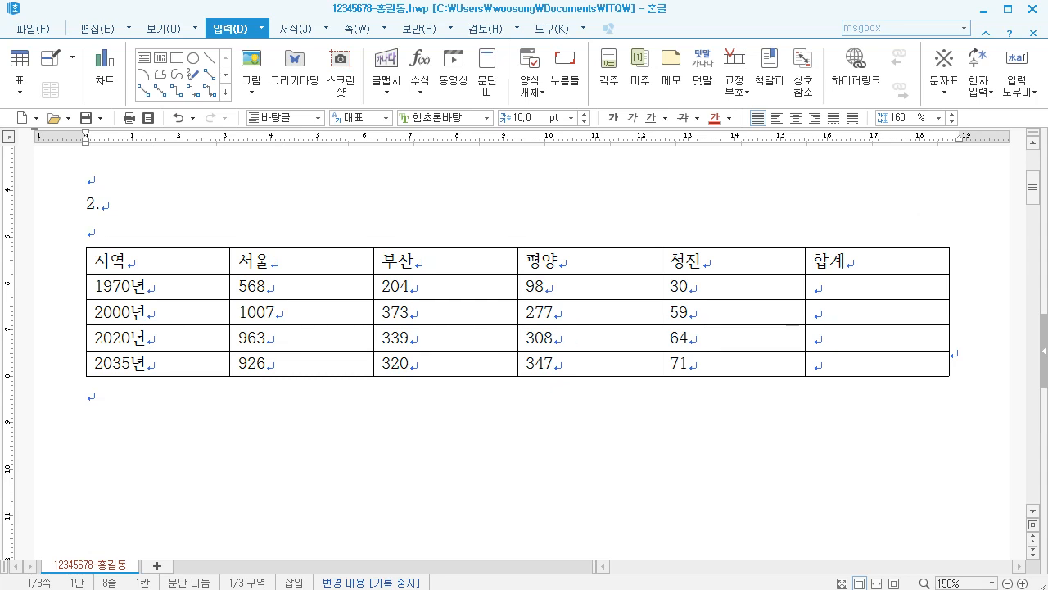
key("Delete")
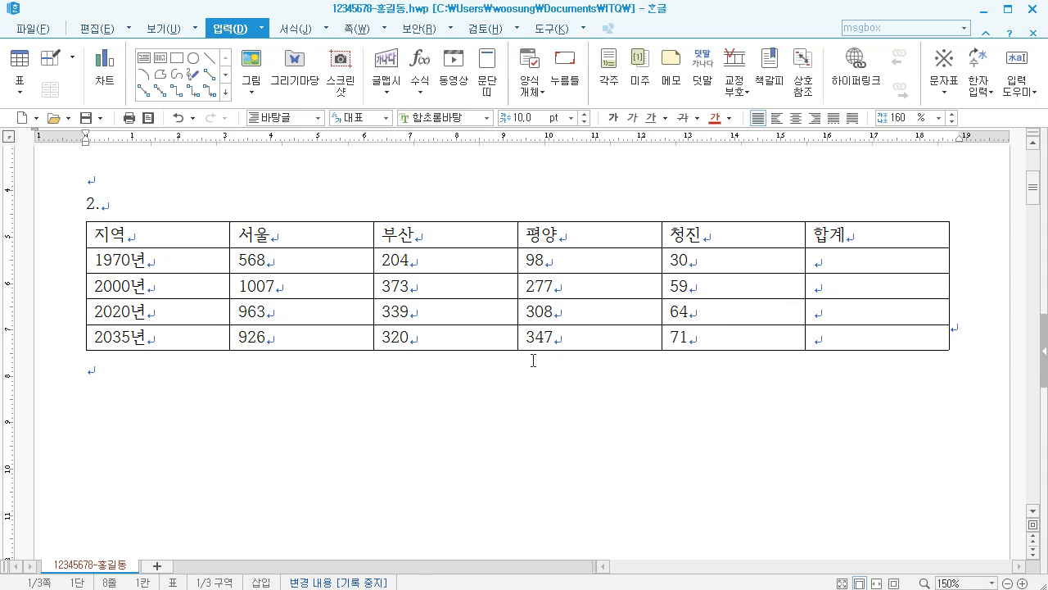
left_click(126, 382)
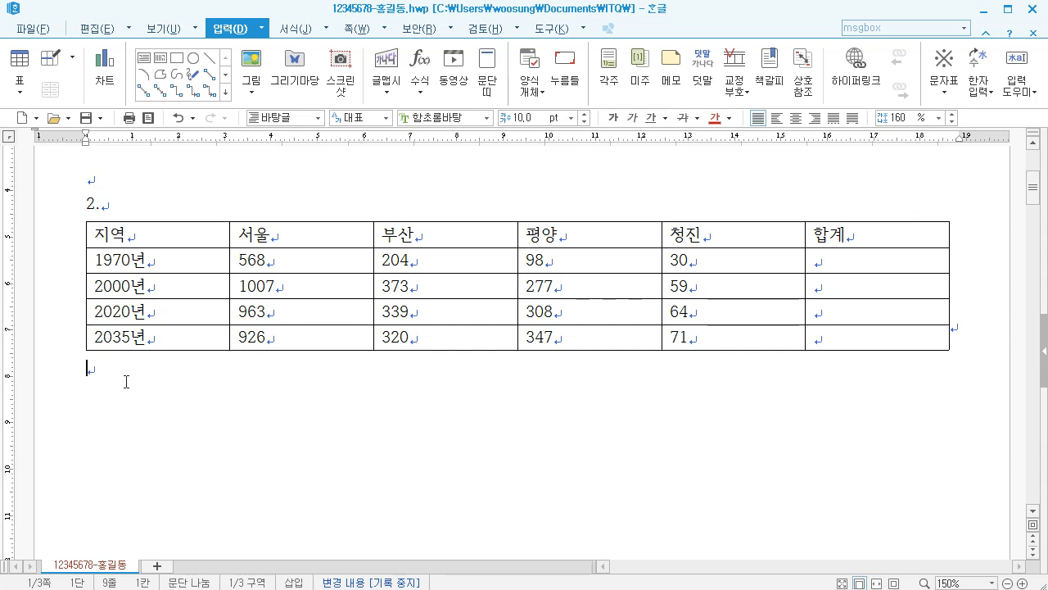
Step: Add thousands separators to the number cells from 서울 to 청진 for 1970년 through 2035년
left_click(150, 260)
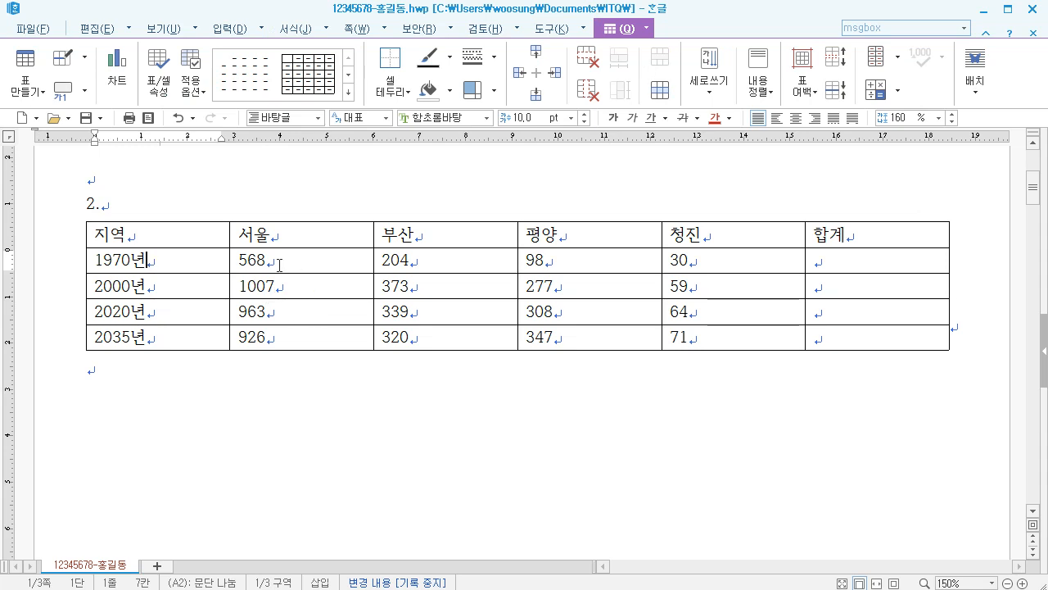
left_click_drag(279, 264, 795, 351)
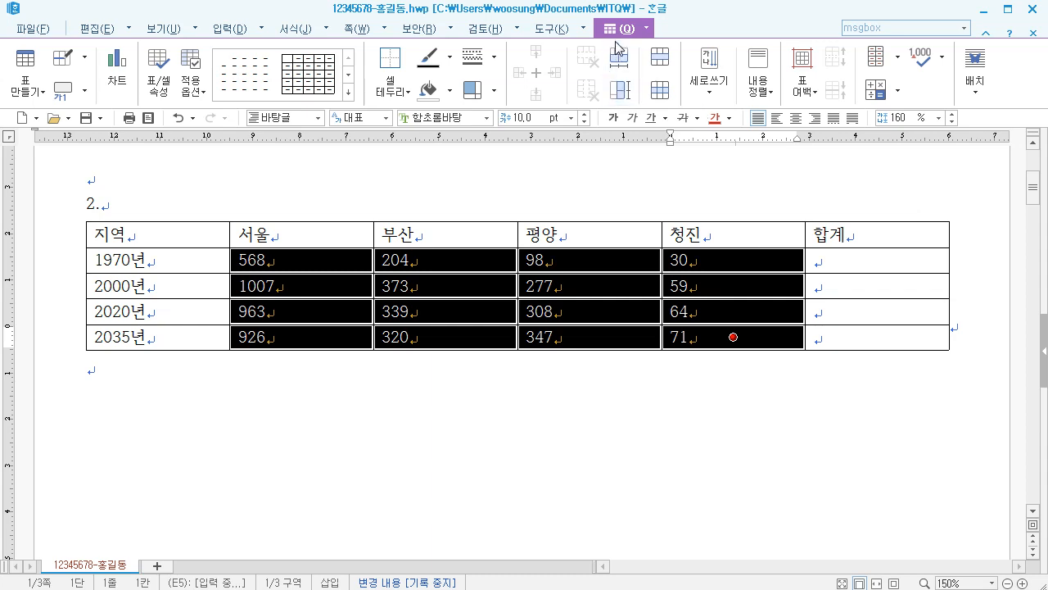
left_click(942, 64)
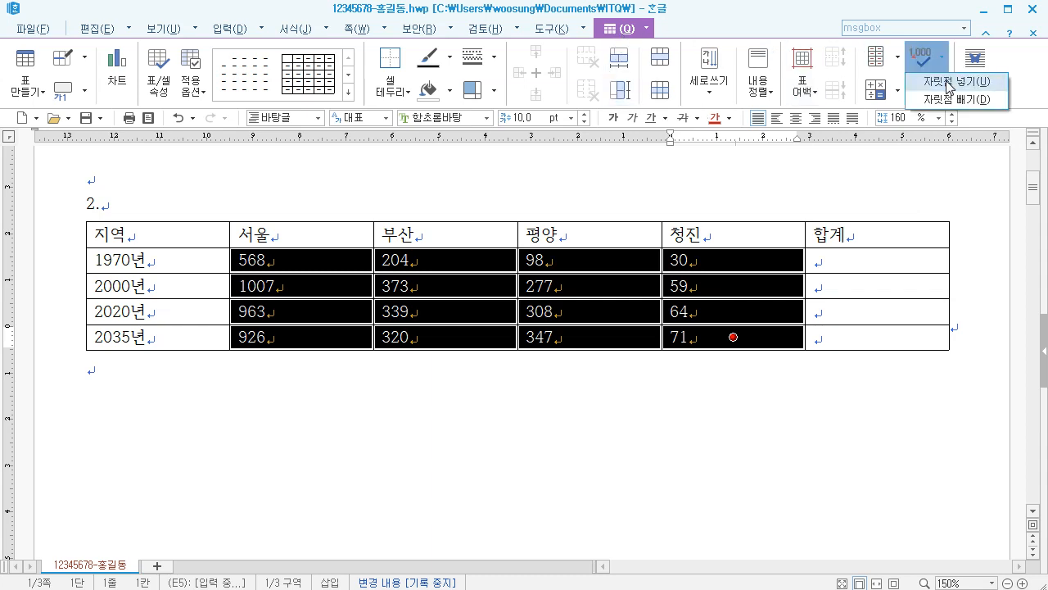
left_click(950, 82)
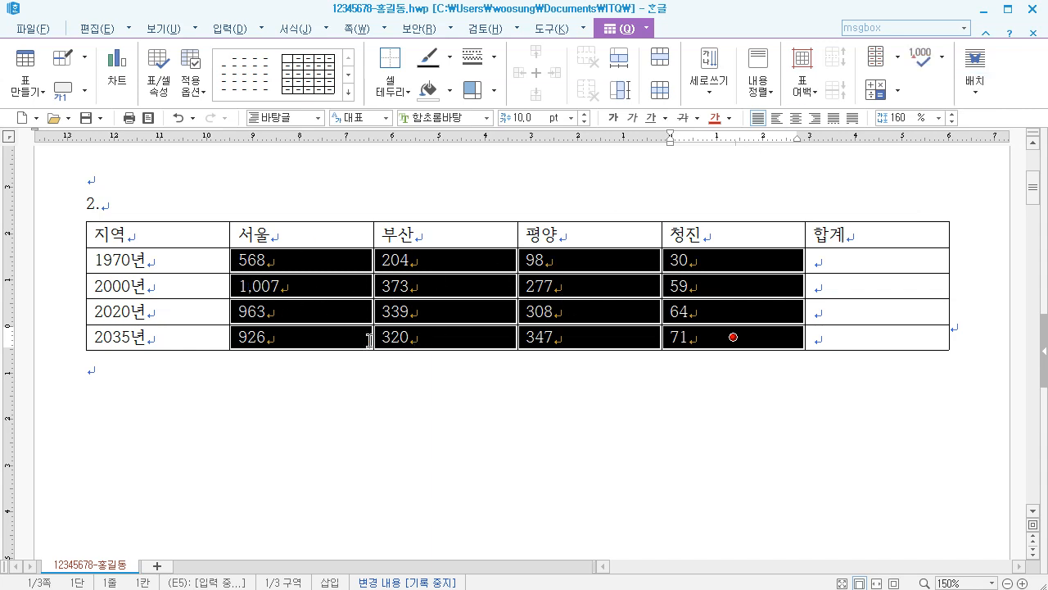
left_click(201, 370)
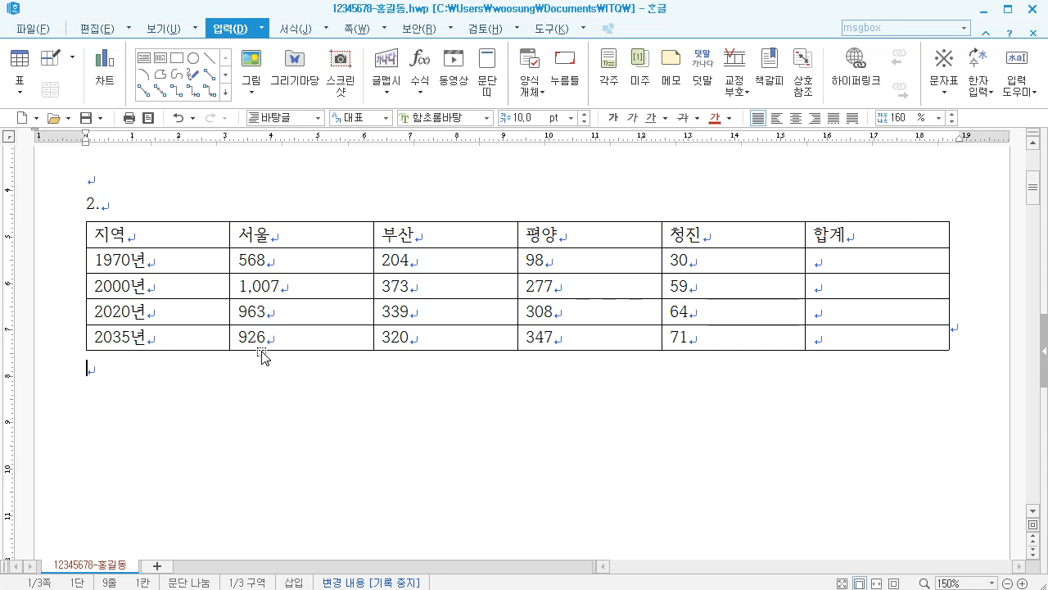
Step: Set the font of every cell in the table to 돋움
left_click_drag(176, 235, 853, 340)
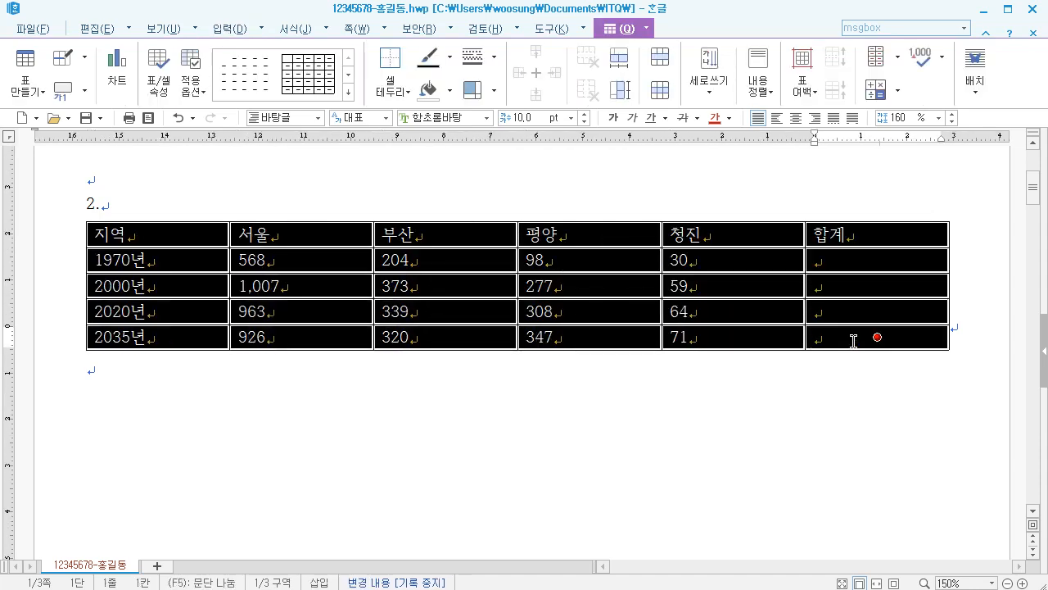
left_click(408, 288)
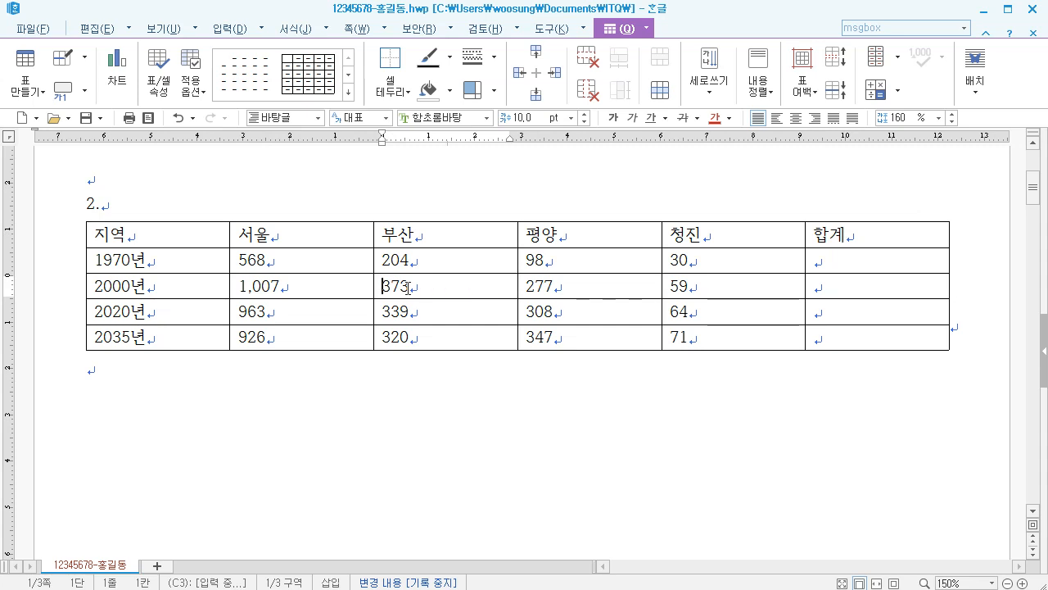
key("F5")
key("F5")
key("F5")
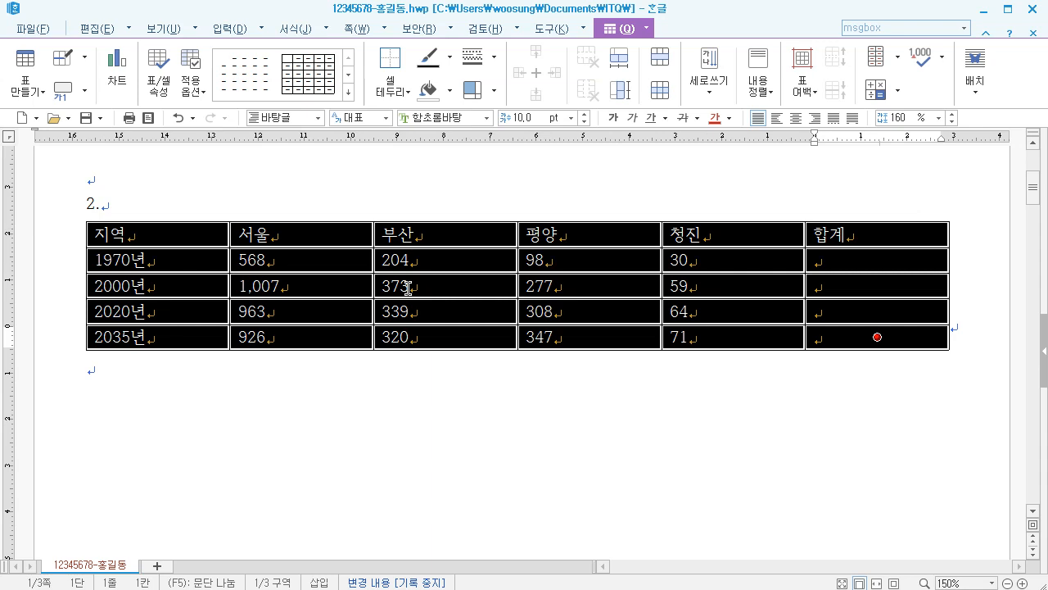
left_click(465, 117)
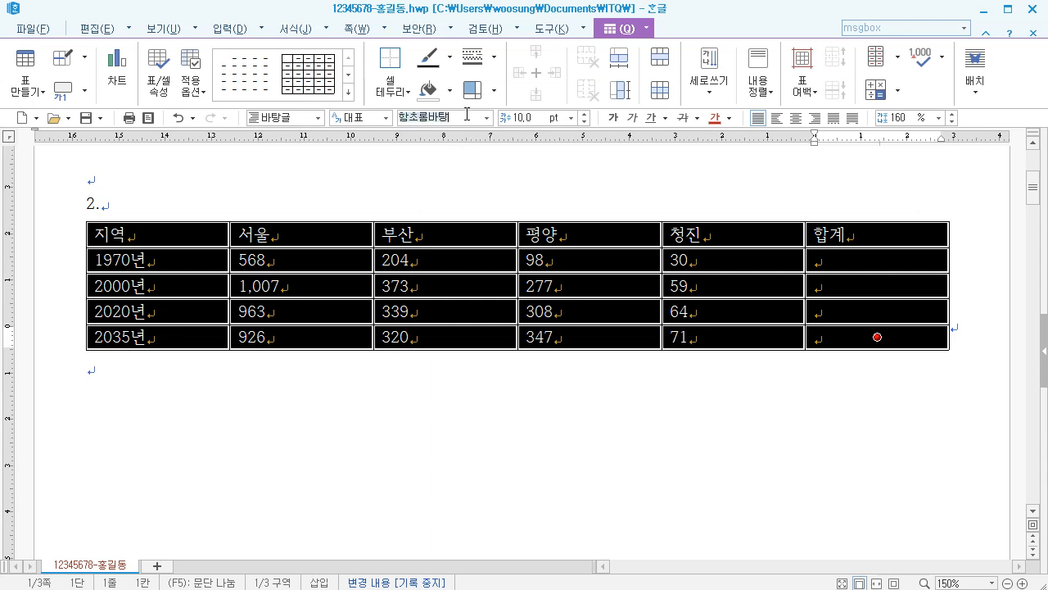
type("돋움")
key("Return")
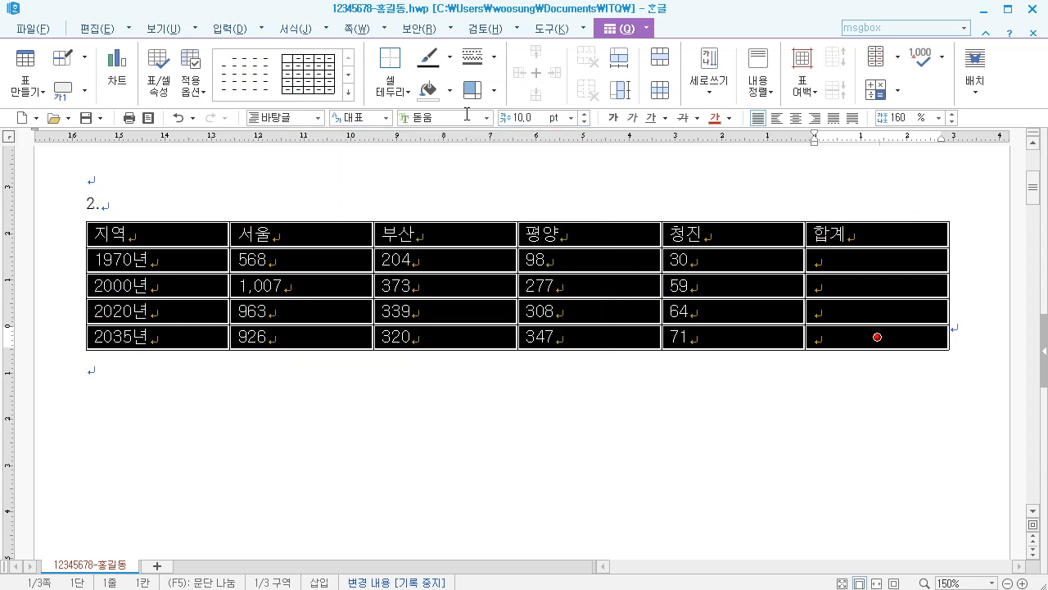
left_click(487, 118)
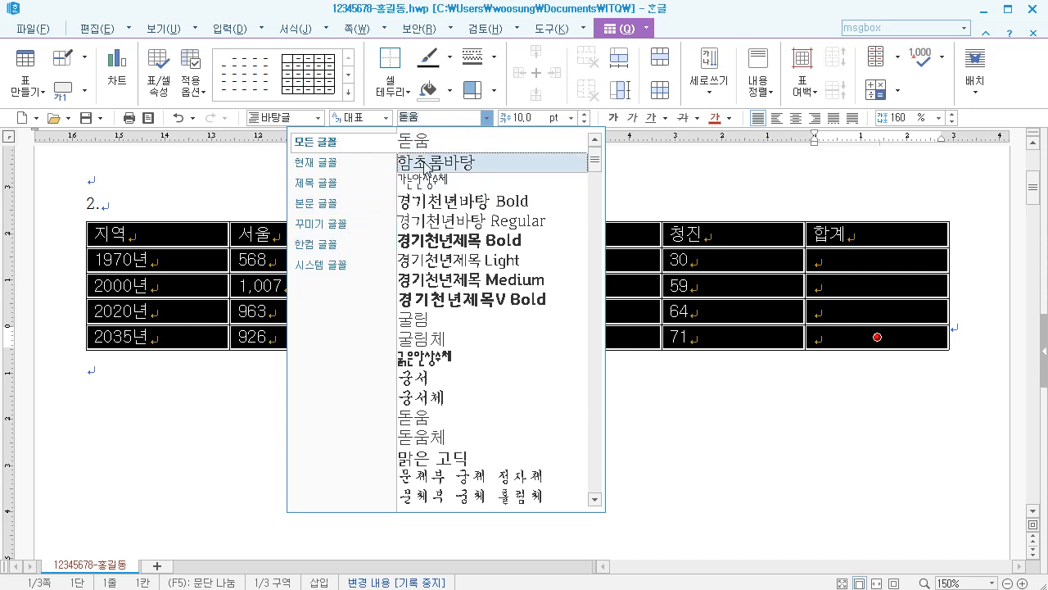
left_click(510, 161)
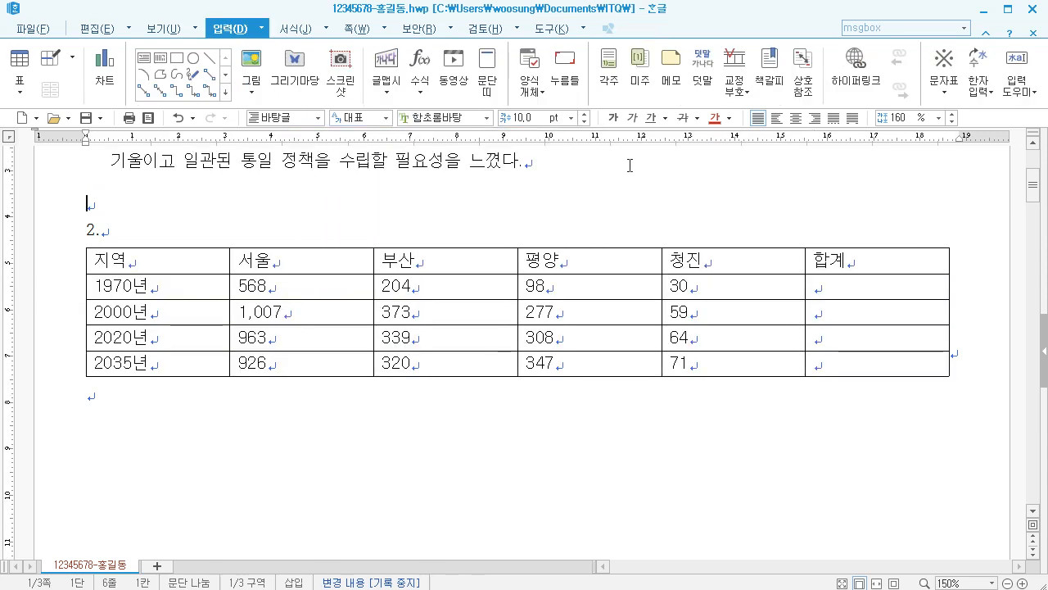
Step: Centre-align the whole table and right-align the number cells from the 서울 column through the 합계 column
left_click_drag(187, 260, 828, 382)
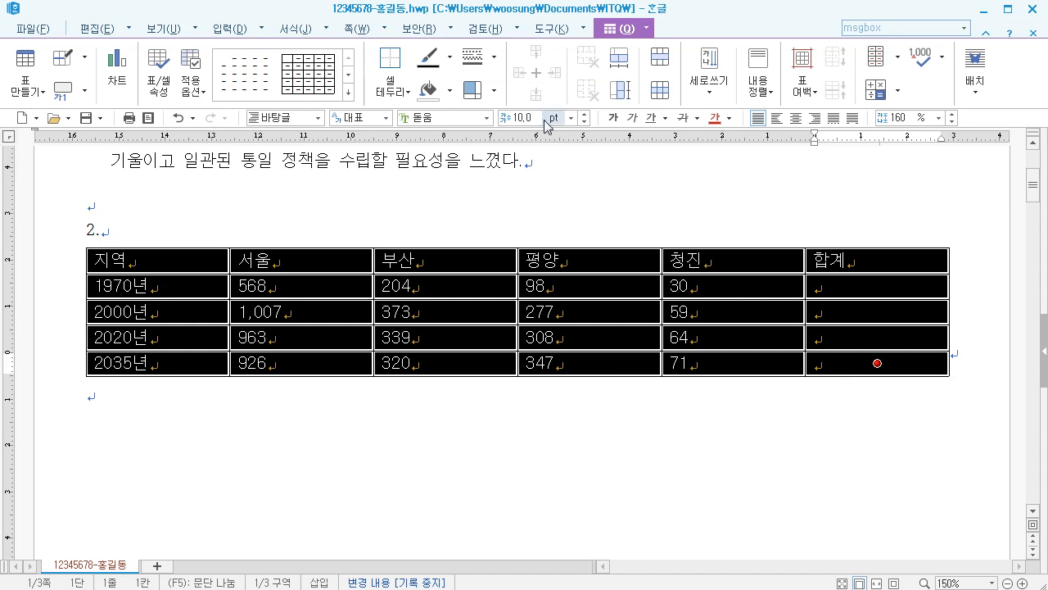
left_click(795, 119)
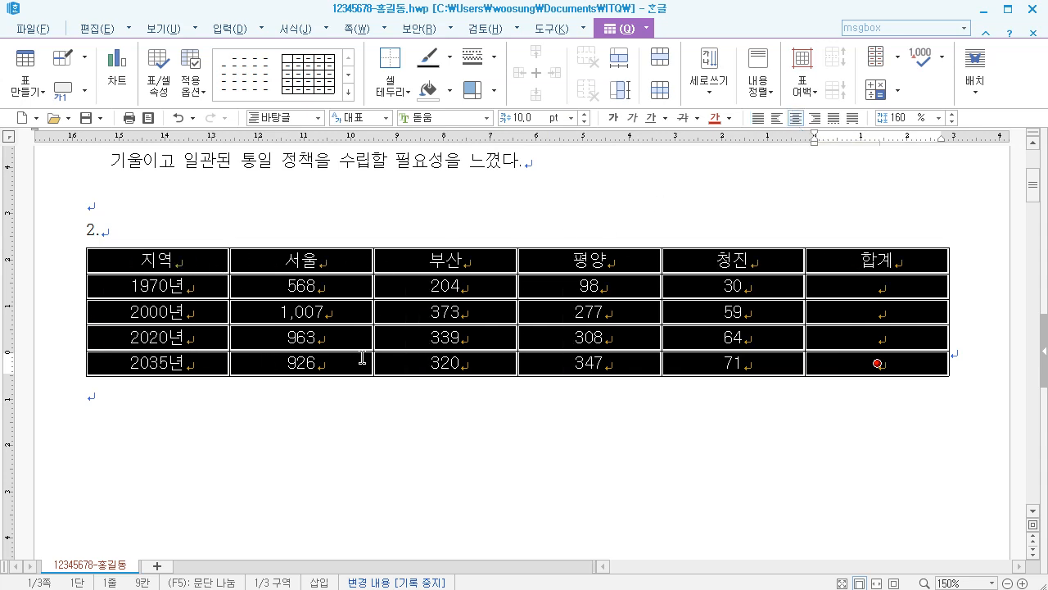
left_click_drag(344, 289, 851, 366)
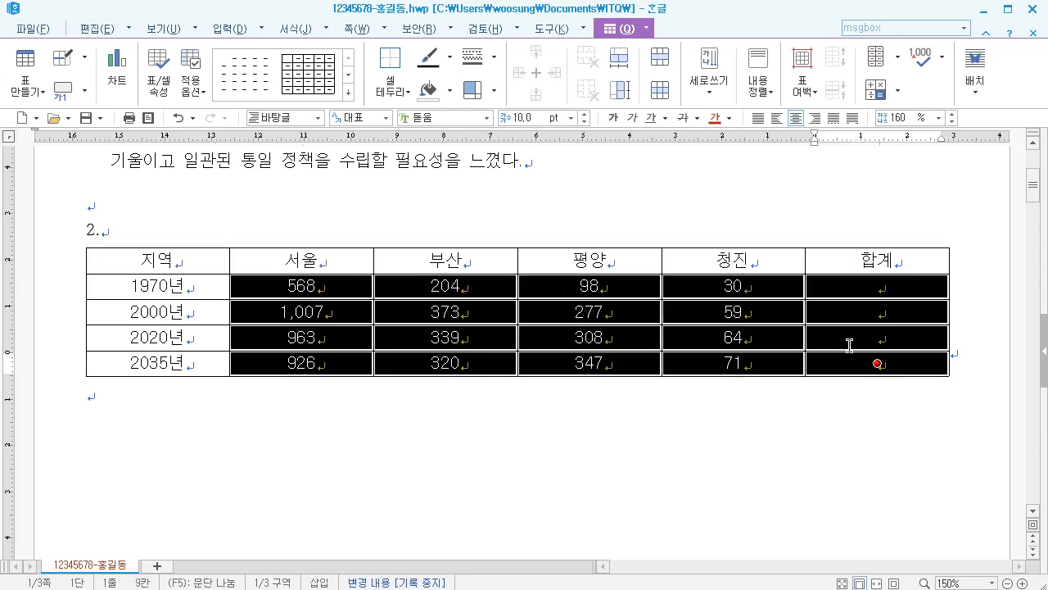
left_click(816, 118)
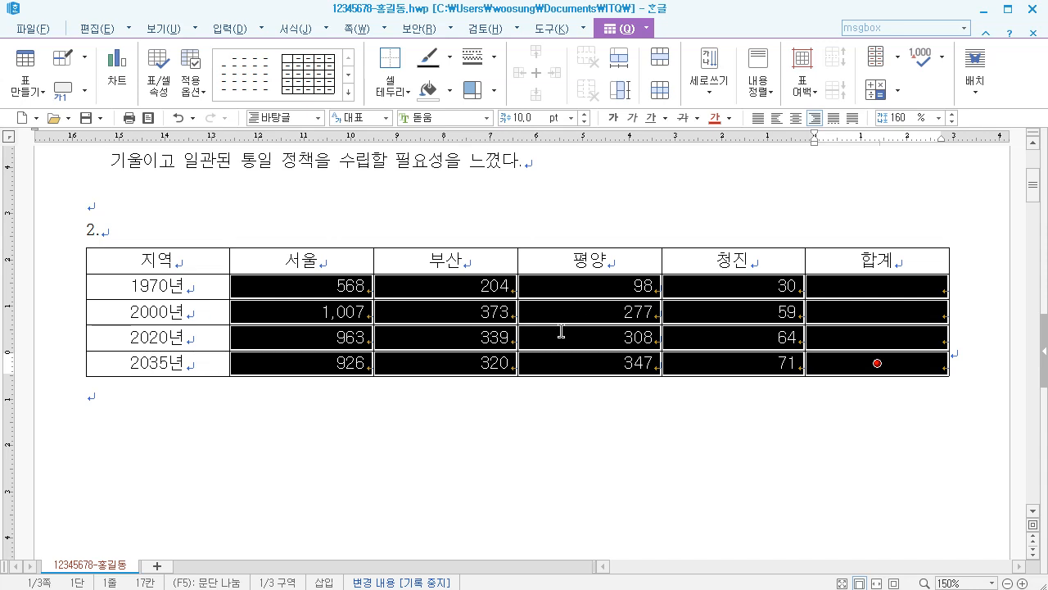
Step: Fill the 합계 cells for 1970년, 2000년 and 2020년 with row totals using the block sum (블록 합계)
left_click_drag(844, 289, 844, 331)
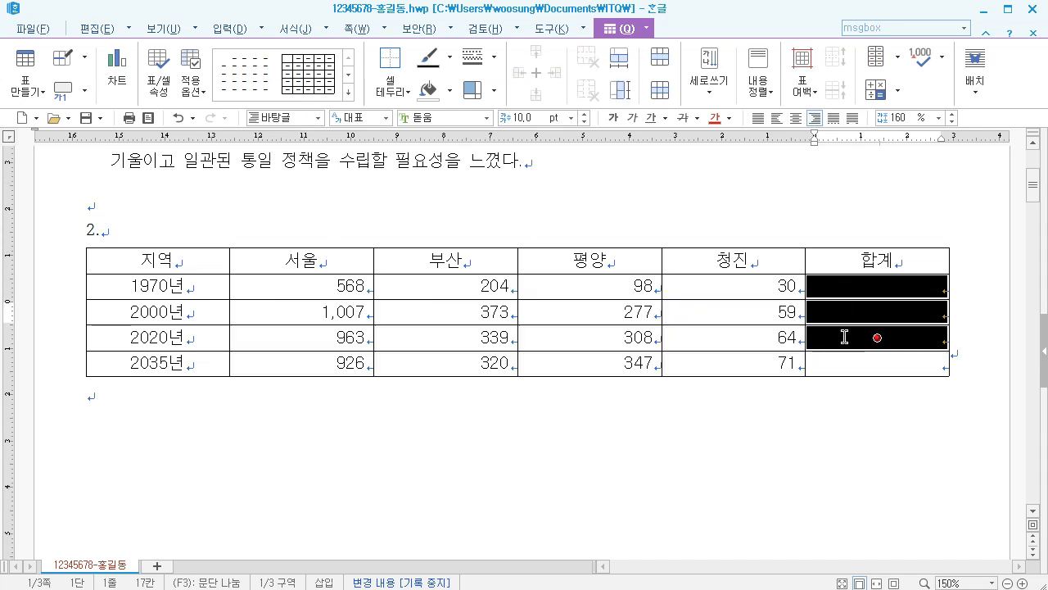
left_click(686, 369)
left_click(686, 369)
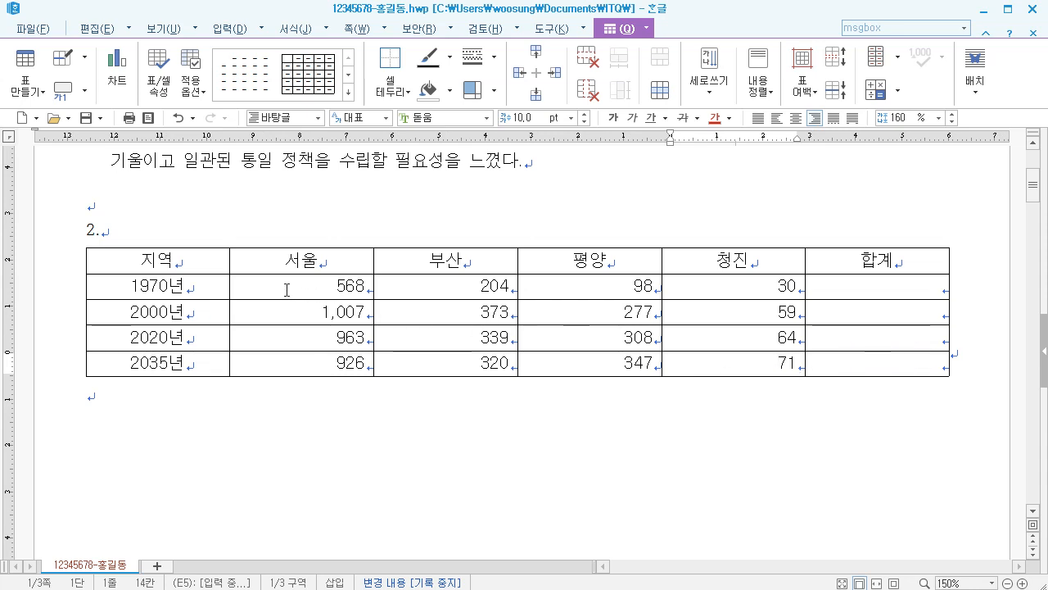
left_click_drag(287, 290, 862, 342)
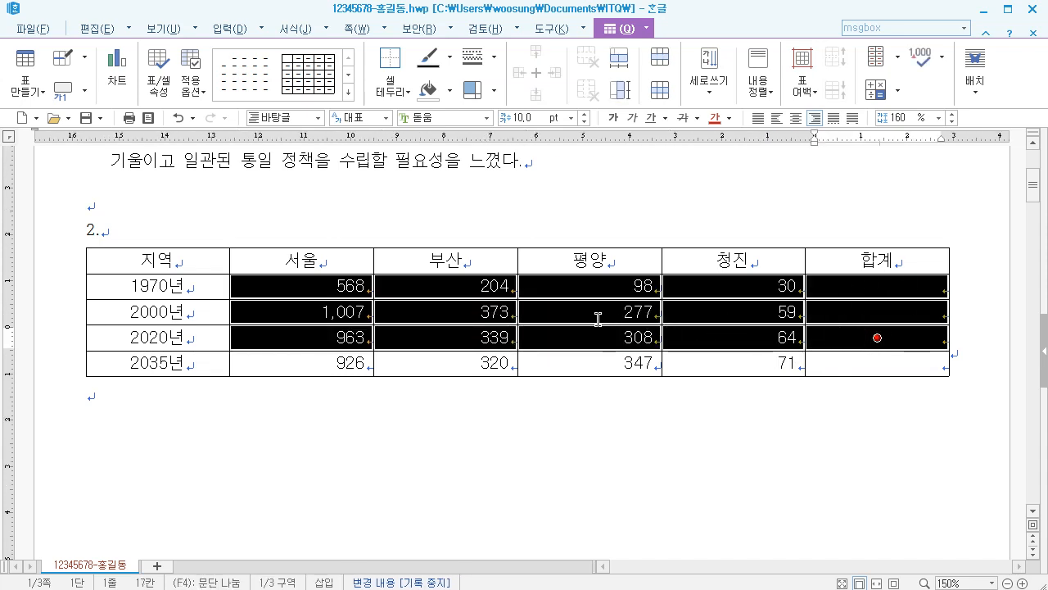
left_click(899, 91)
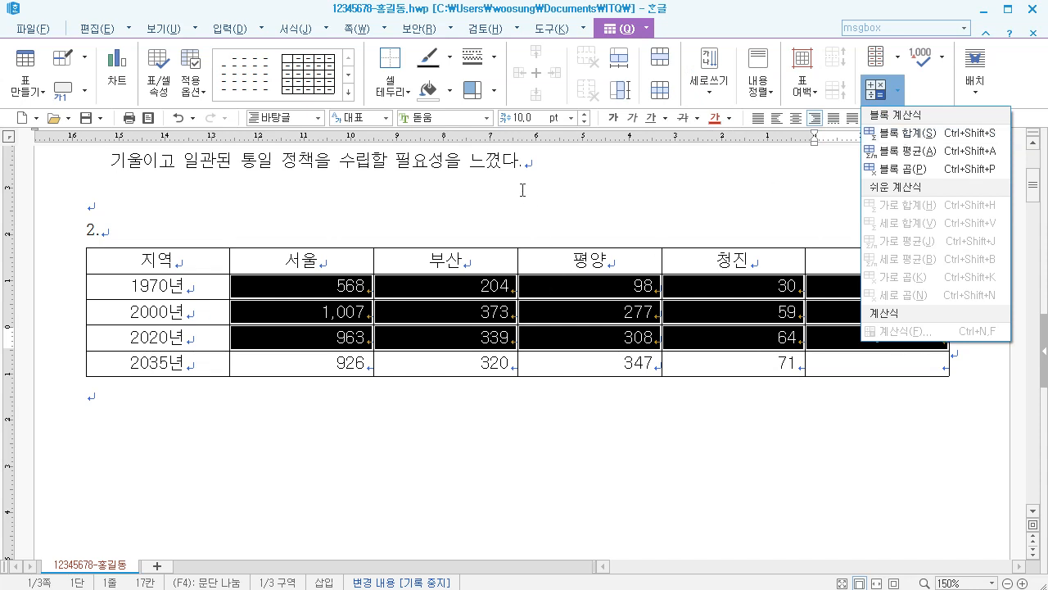
left_click(899, 93)
scroll(574, 261, "down", 1)
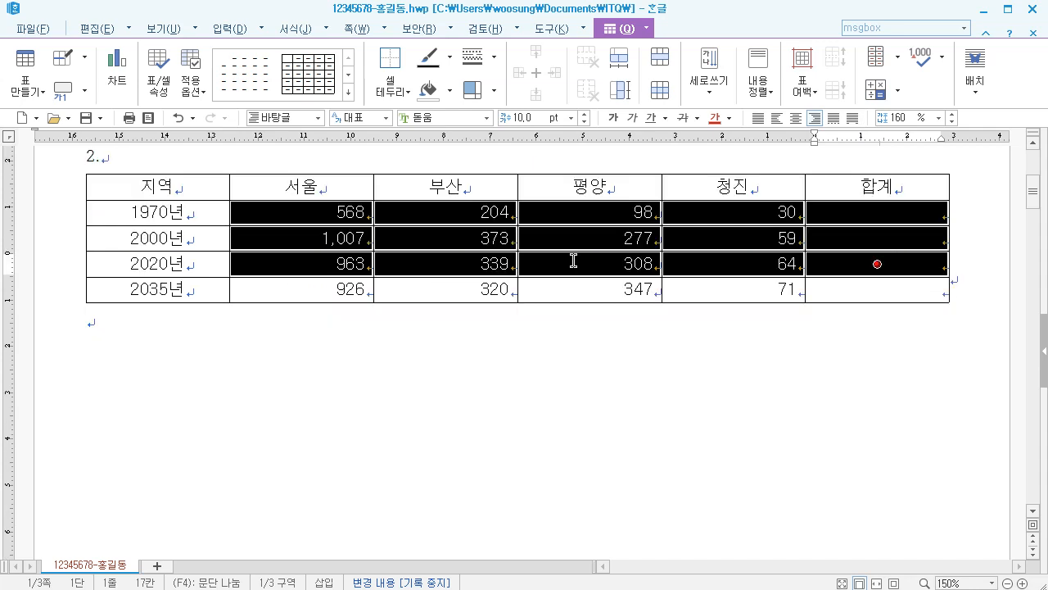
right_click(567, 210)
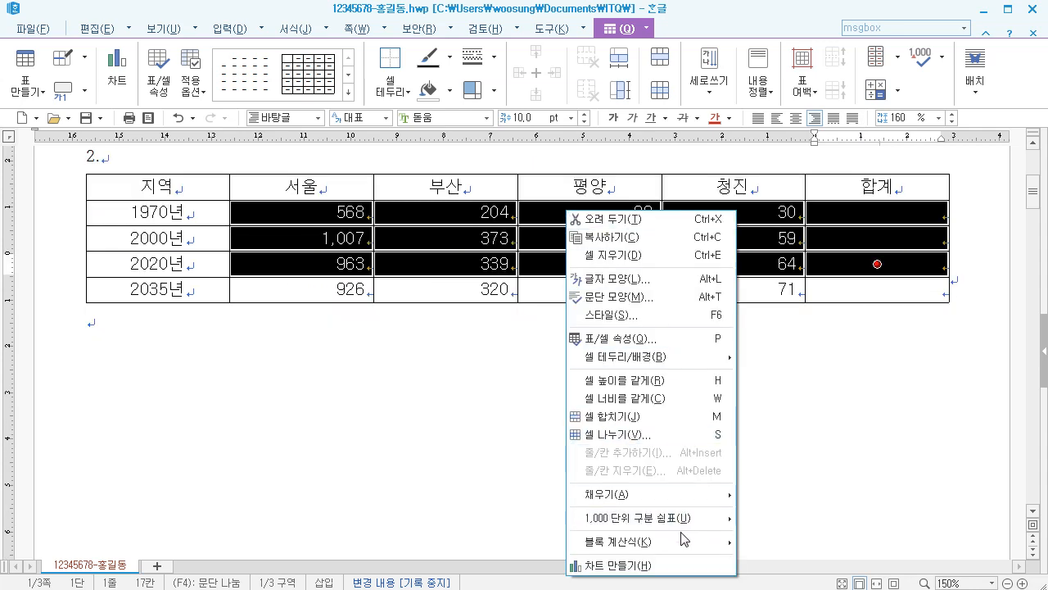
mouse_move(683, 541)
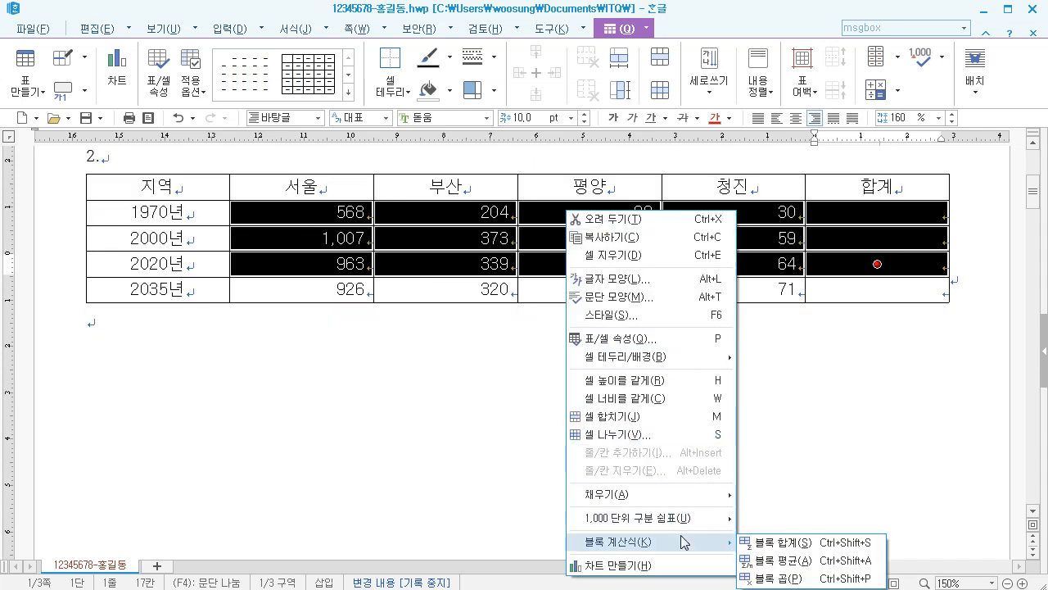
left_click(780, 543)
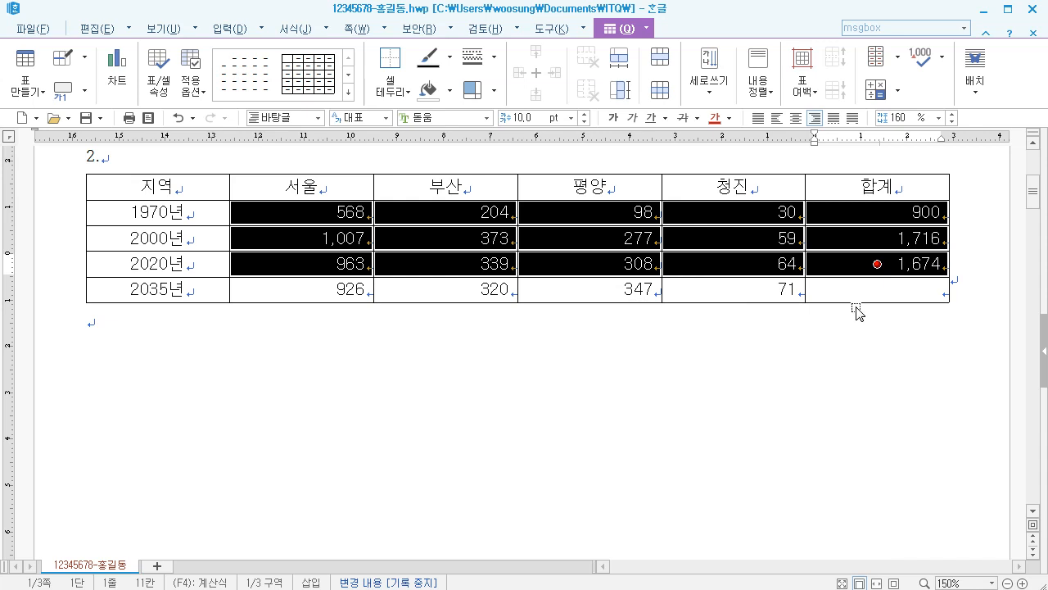
Step: Apply a 0.5 mm double-line border to the outside edges of the whole table
left_click(160, 186)
left_click_drag(160, 187, 881, 288)
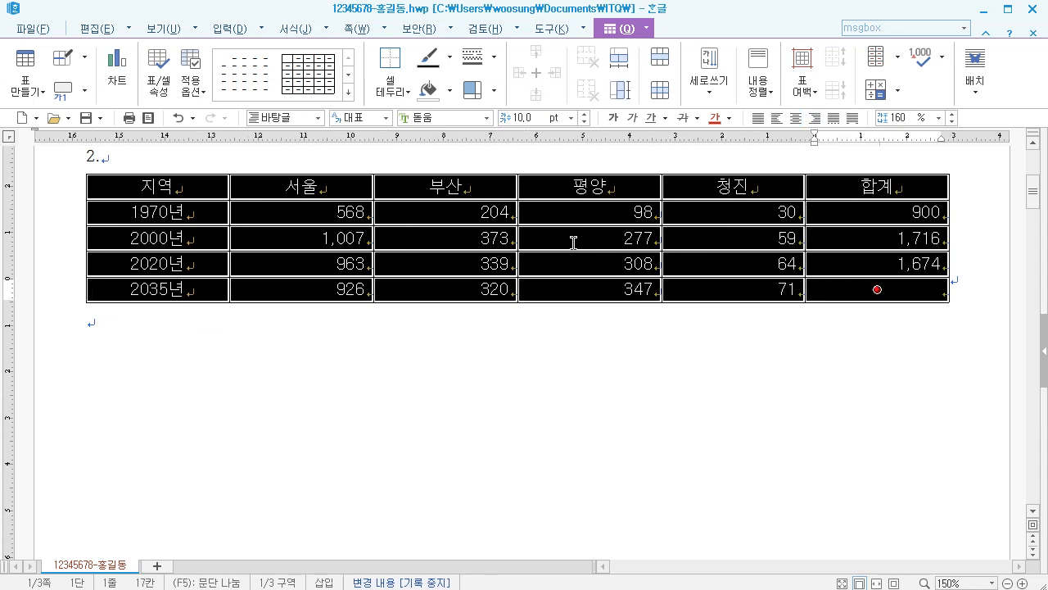
key("l")
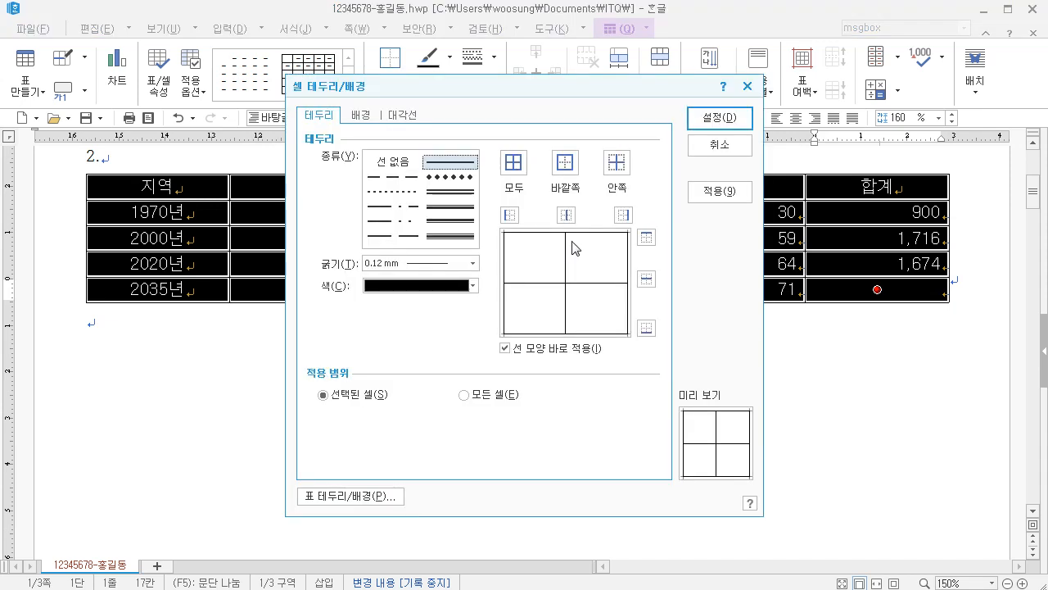
left_click(445, 195)
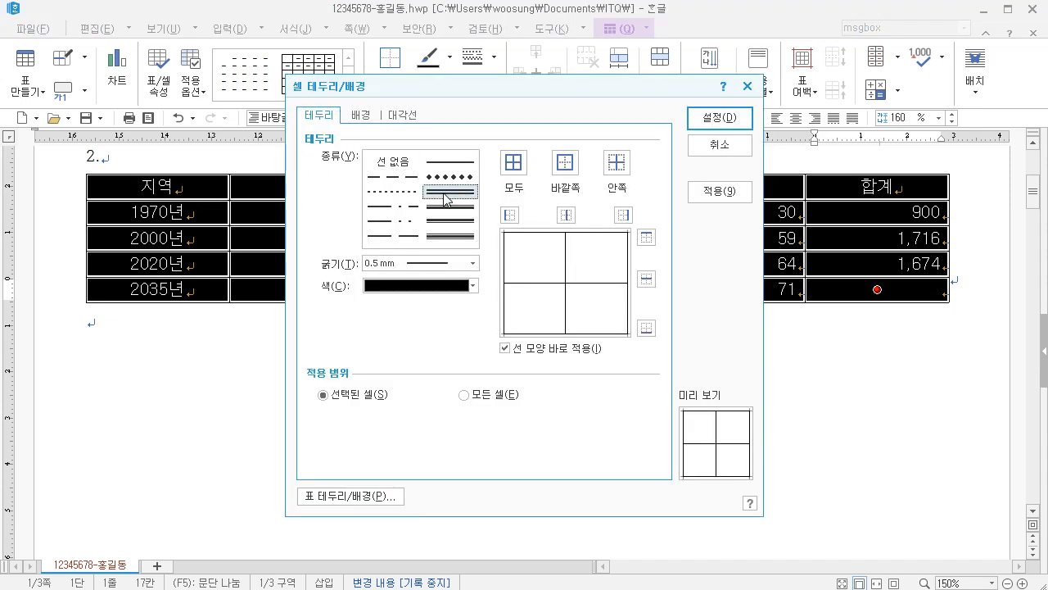
left_click(565, 163)
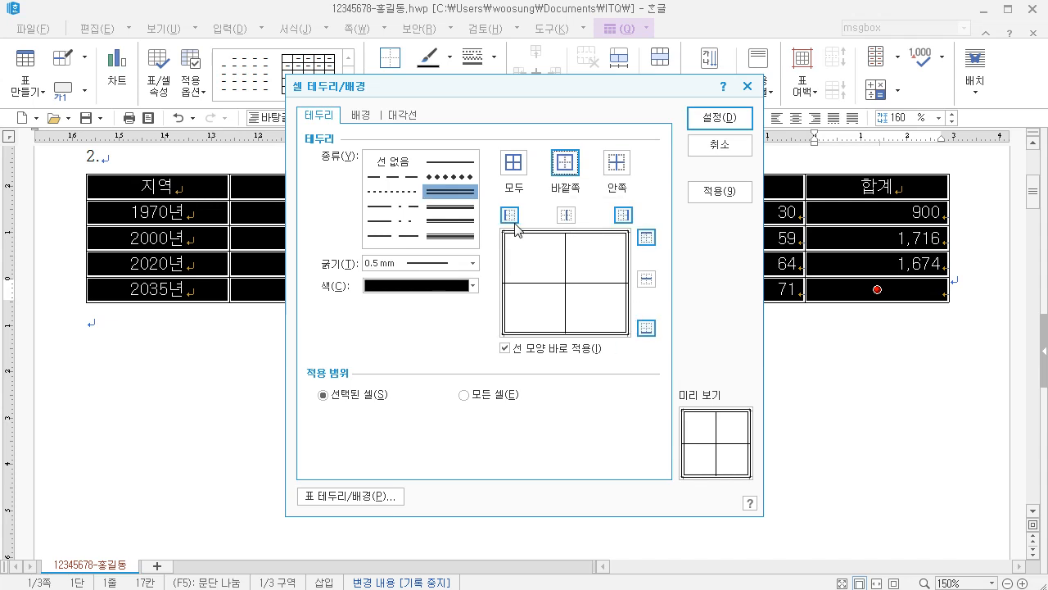
left_click(718, 117)
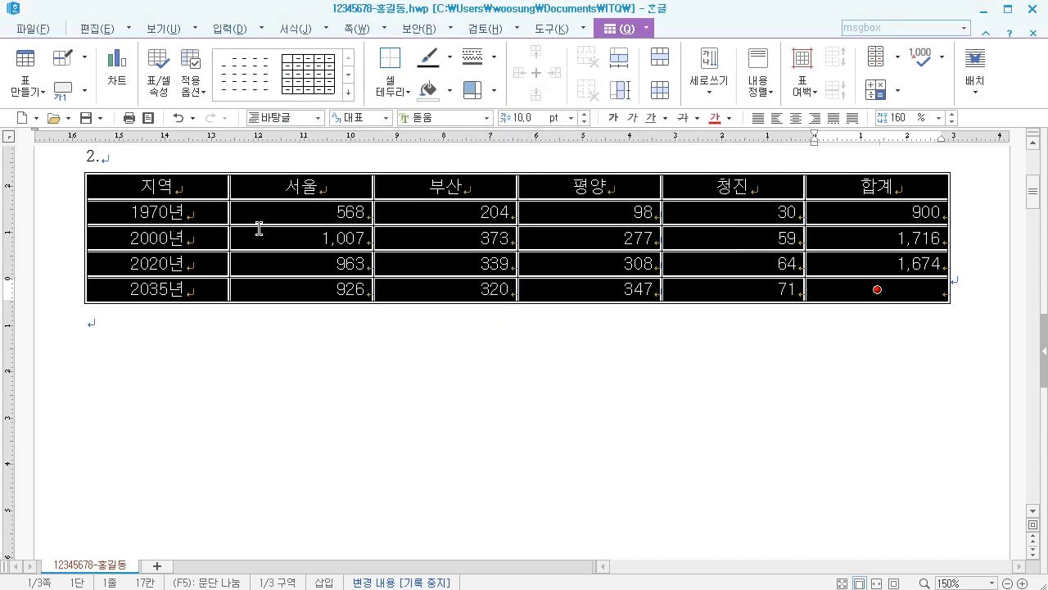
Step: Apply a 0.5 mm double line to the bottom border of the header row, from 지역 to 합계
left_click_drag(199, 189, 853, 186)
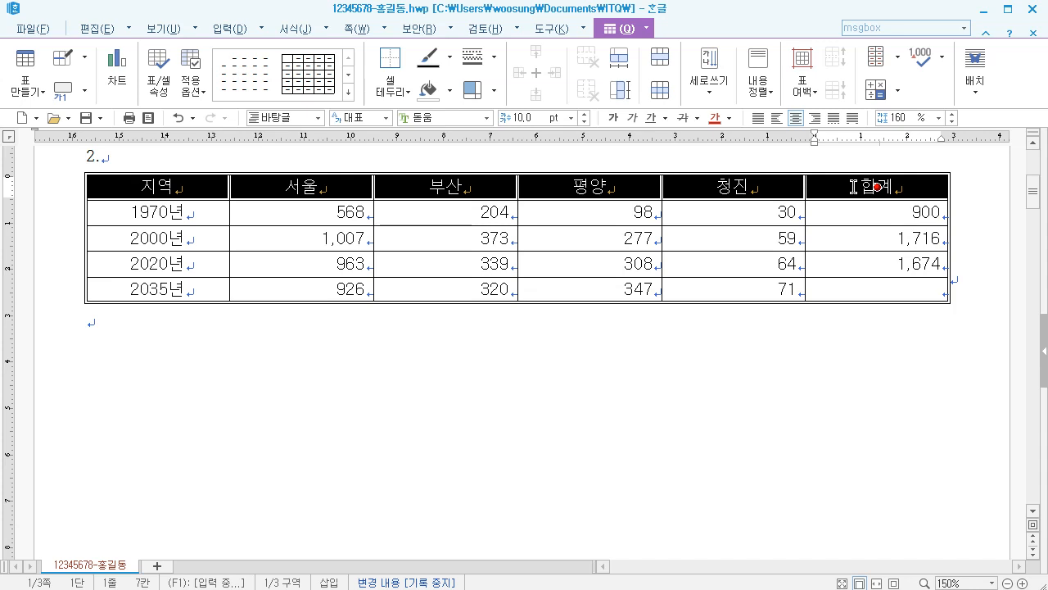
key("l")
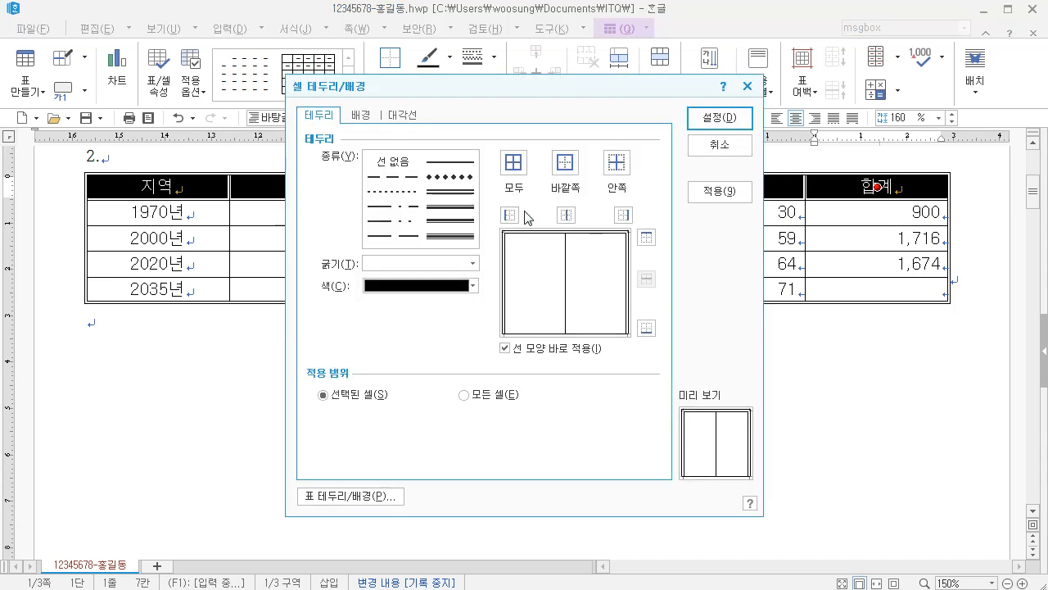
left_click(452, 193)
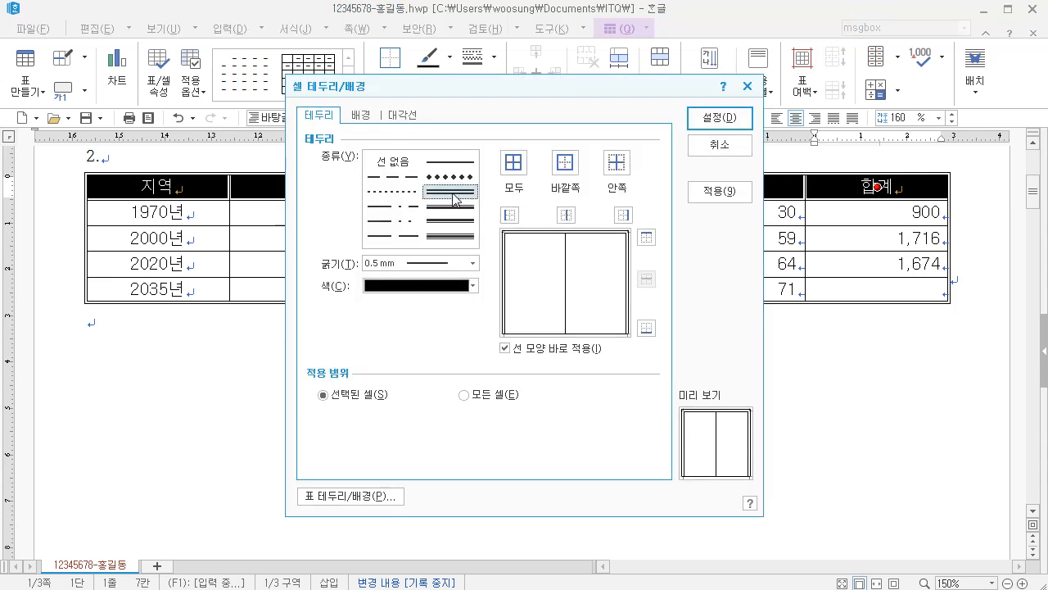
left_click(646, 327)
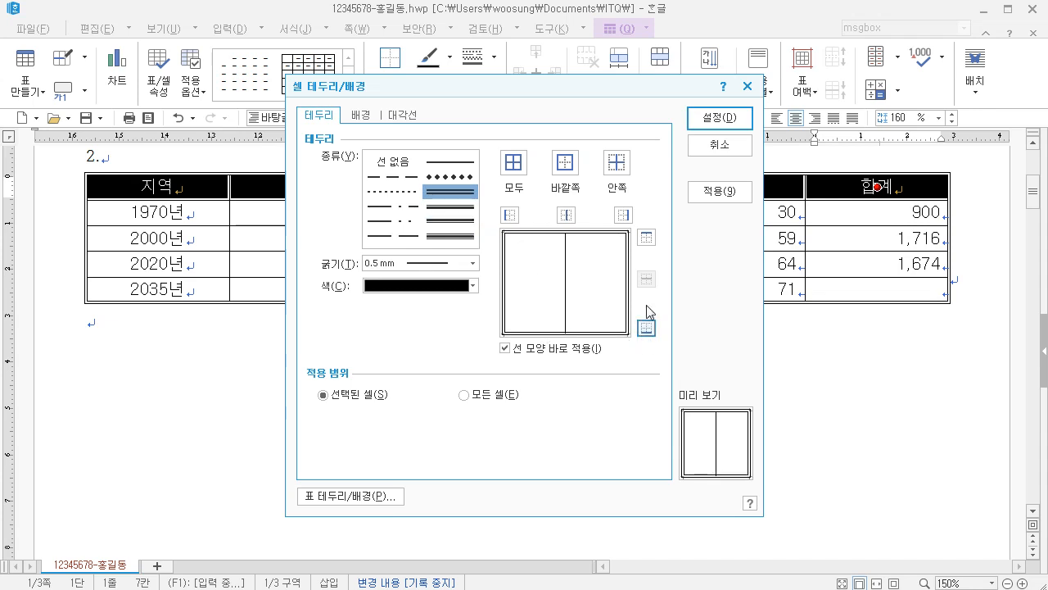
left_click(719, 117)
Step: Apply a 0.5 mm double line to the right border of the first column, from 지역 to 2035년
left_click(195, 191)
left_click_drag(195, 192, 197, 308)
key("l")
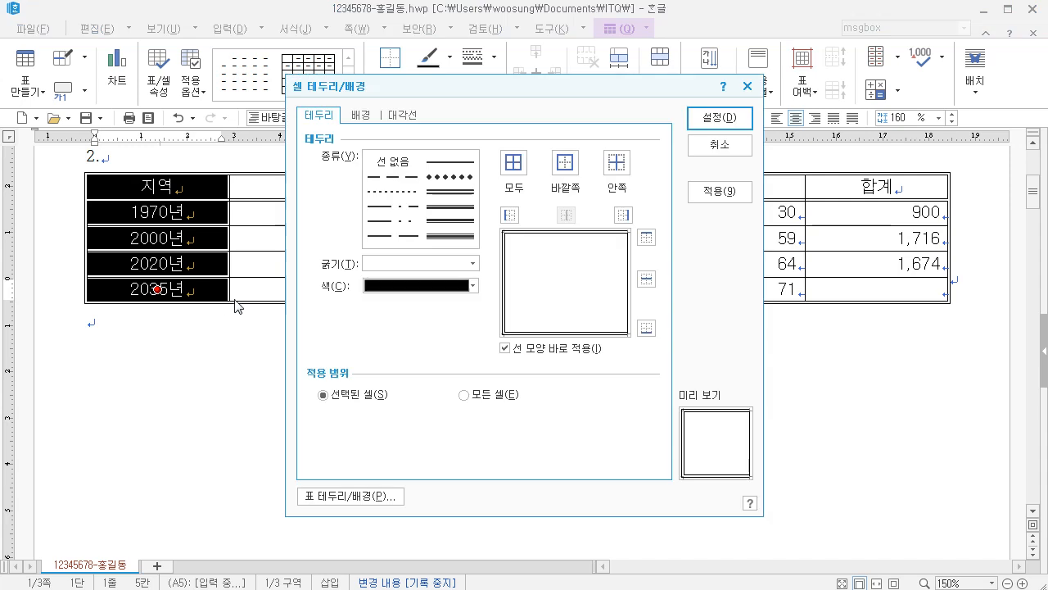
left_click(450, 191)
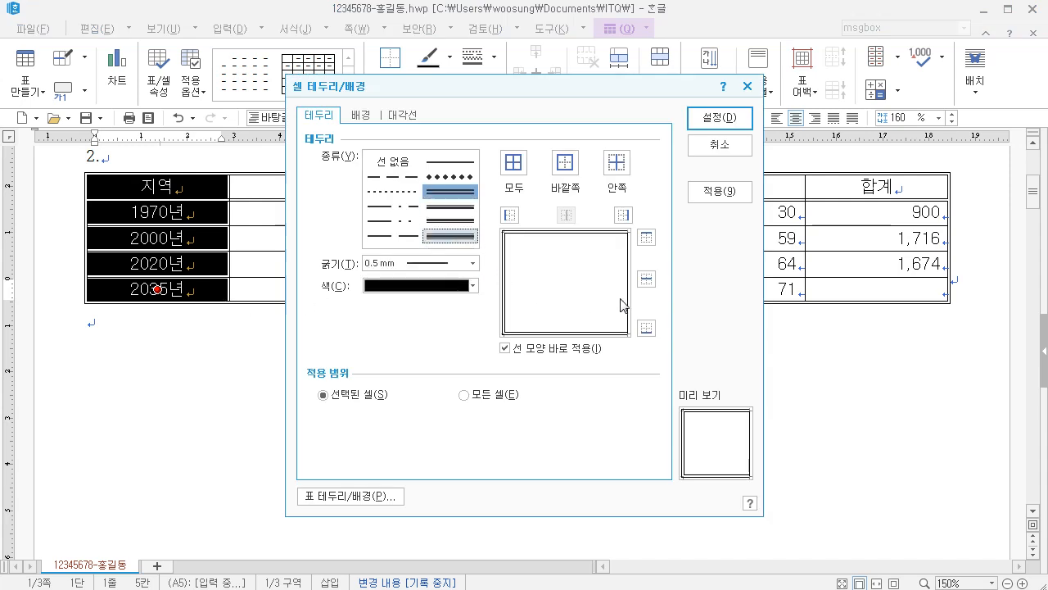
left_click(623, 215)
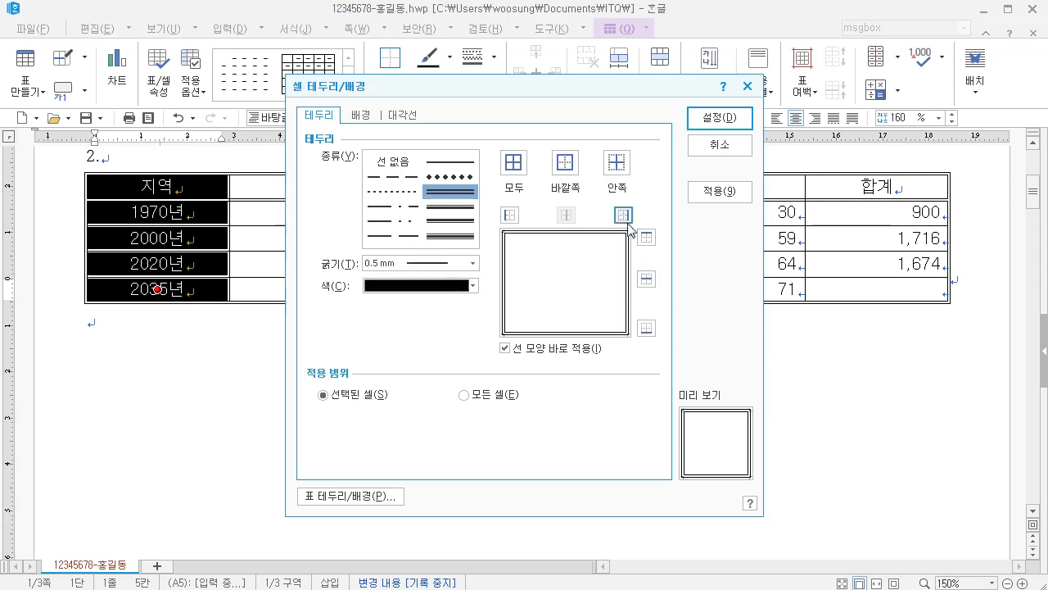
left_click(720, 118)
left_click(374, 327)
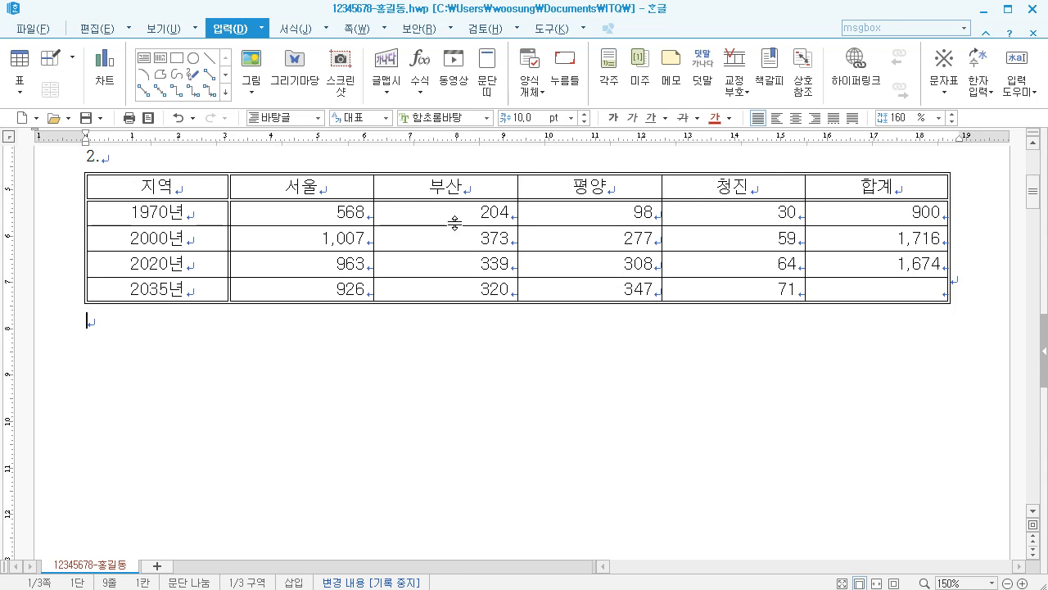
Step: Add both diagonal lines, forming an X, to the empty 합계 cell in the 2035년 row
left_click(839, 291)
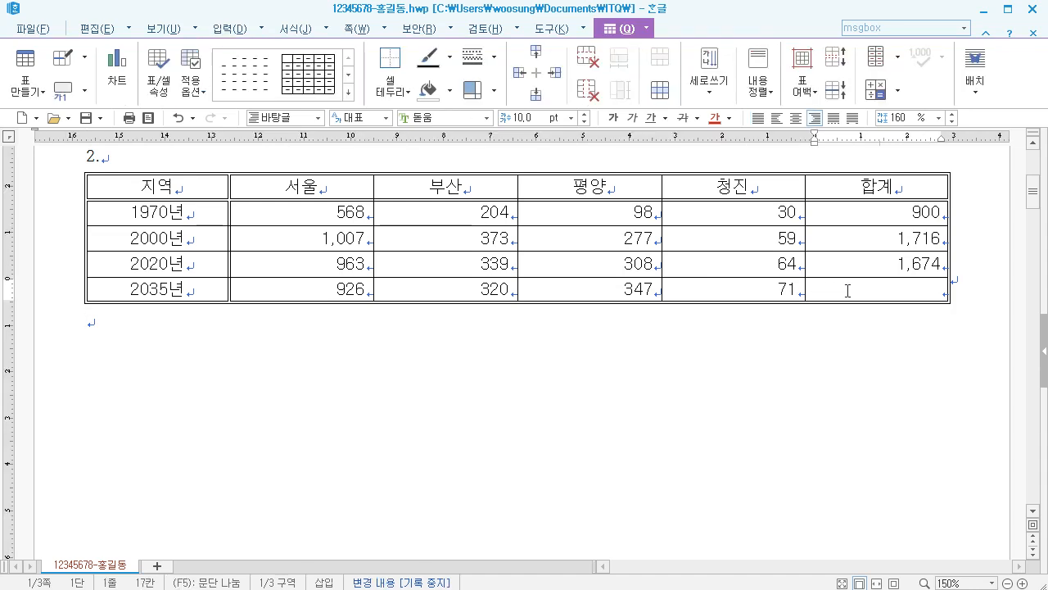
mouse_move(848, 291)
left_mouse_down()
mouse_move(665, 289)
mouse_move(858, 289)
left_mouse_up()
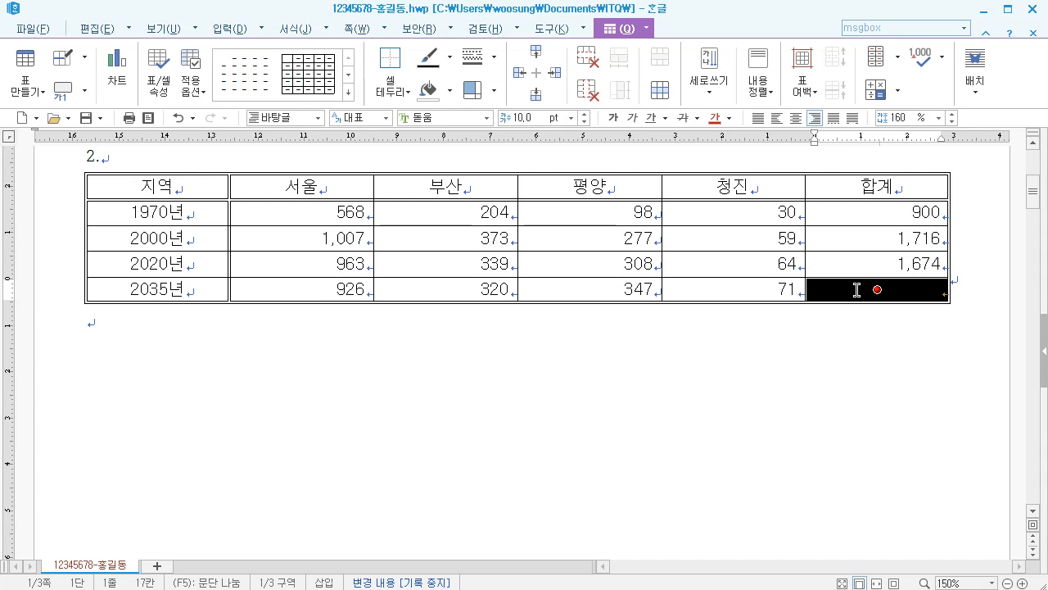
left_click(857, 289)
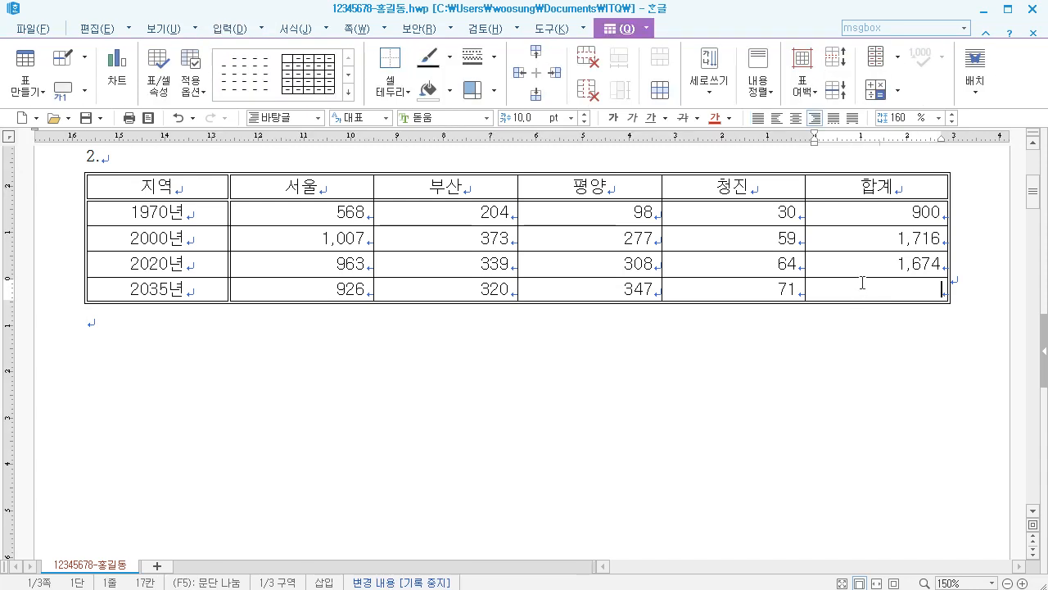
key("F5")
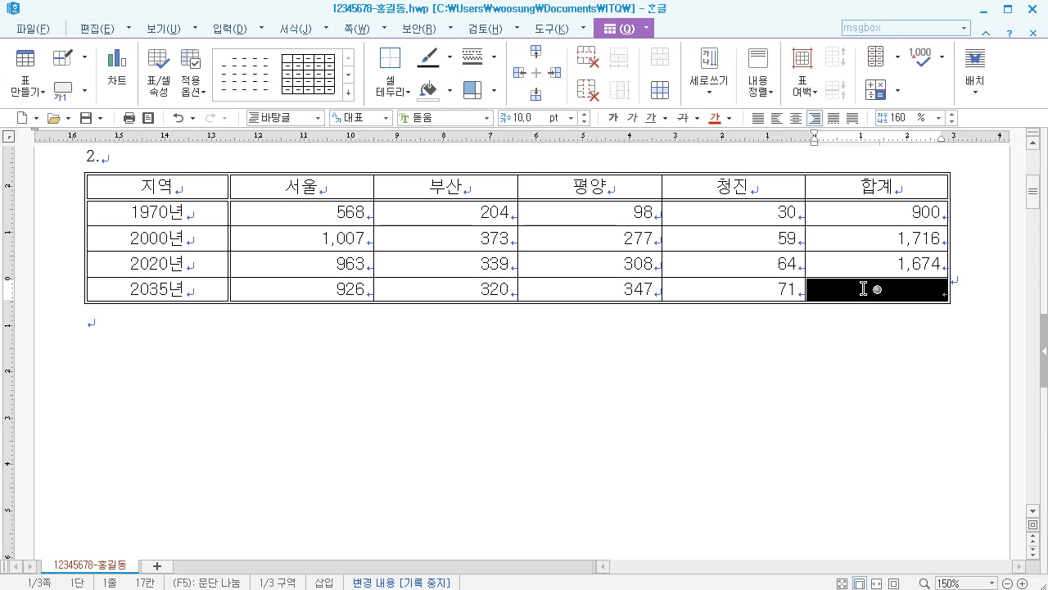
key("l")
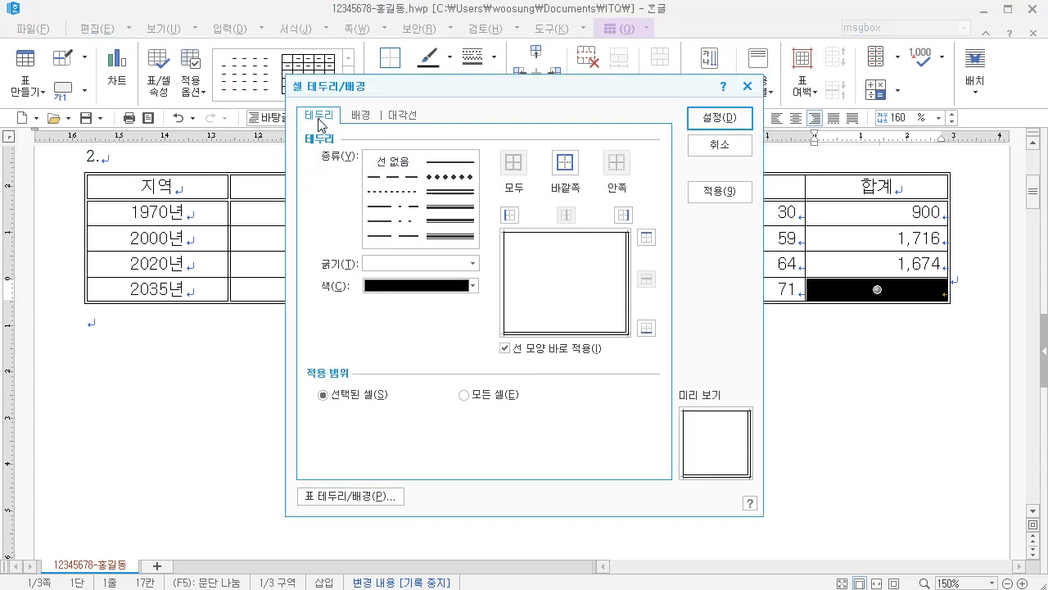
left_click(403, 115)
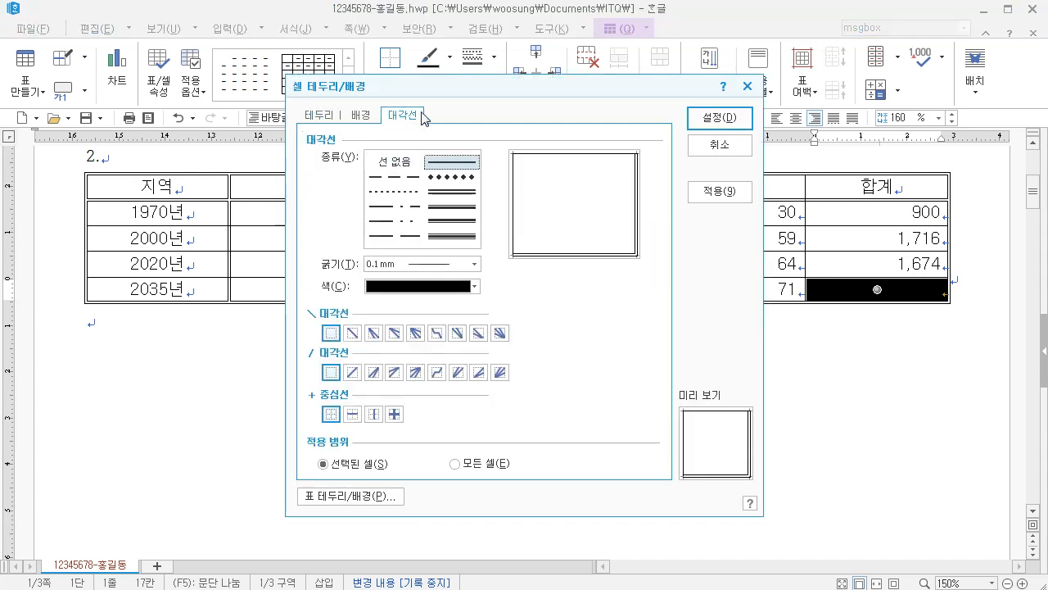
left_click(353, 332)
left_click(352, 372)
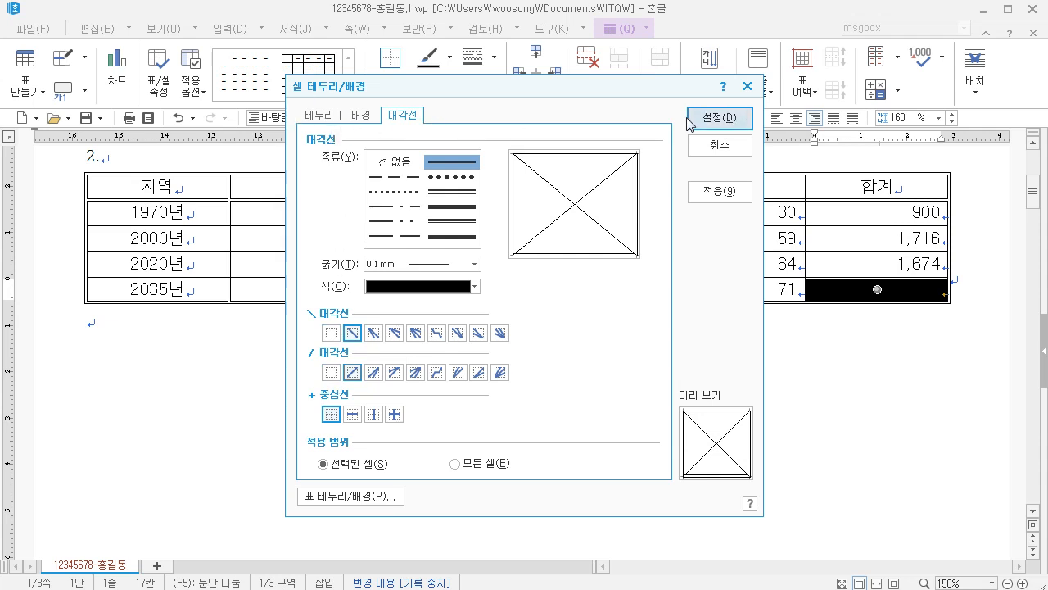
left_click(719, 118)
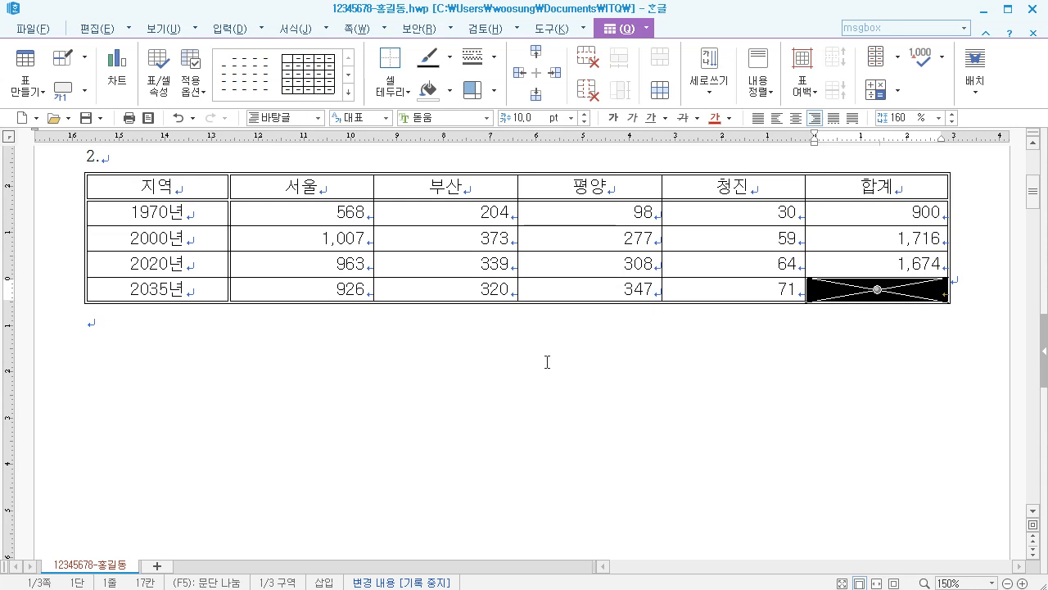
Step: Fill the cells from 지역 to 청진, header row through 2020년, with yellow from the 오피스 colour theme
left_click_drag(178, 187, 719, 266)
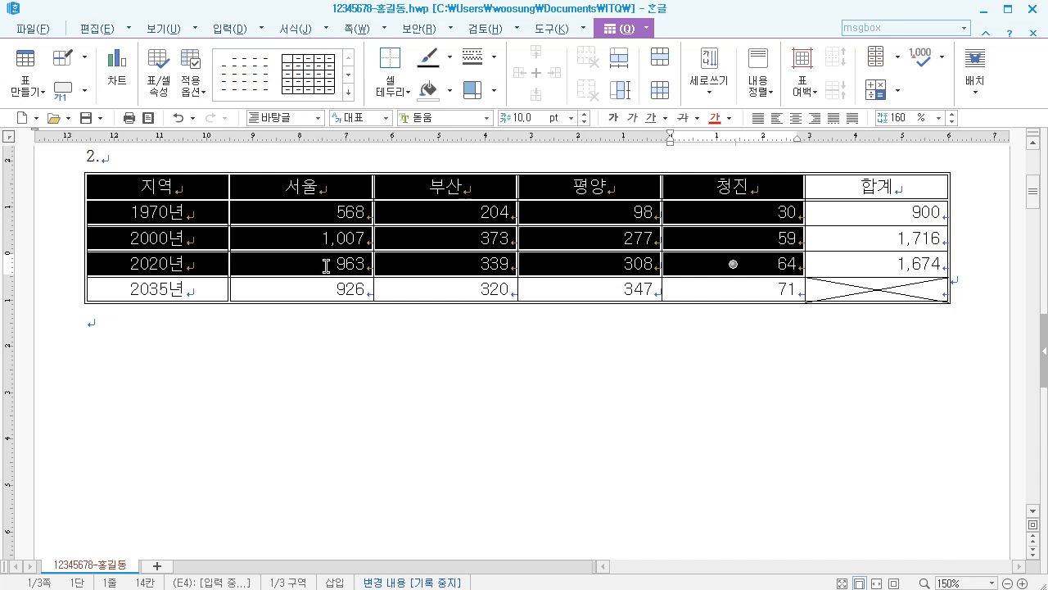
key("l")
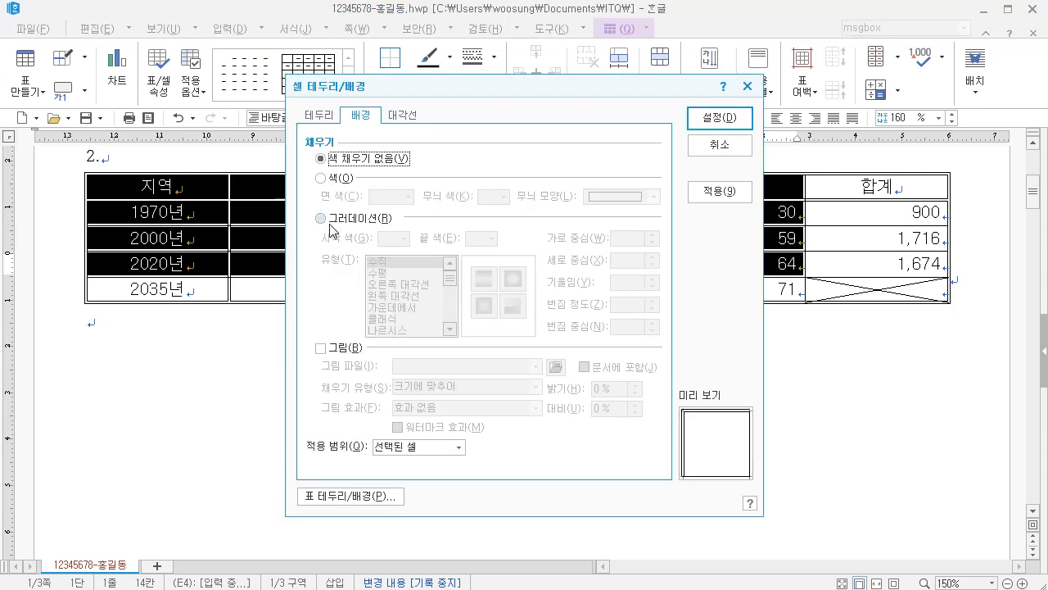
left_click(324, 177)
left_click(407, 198)
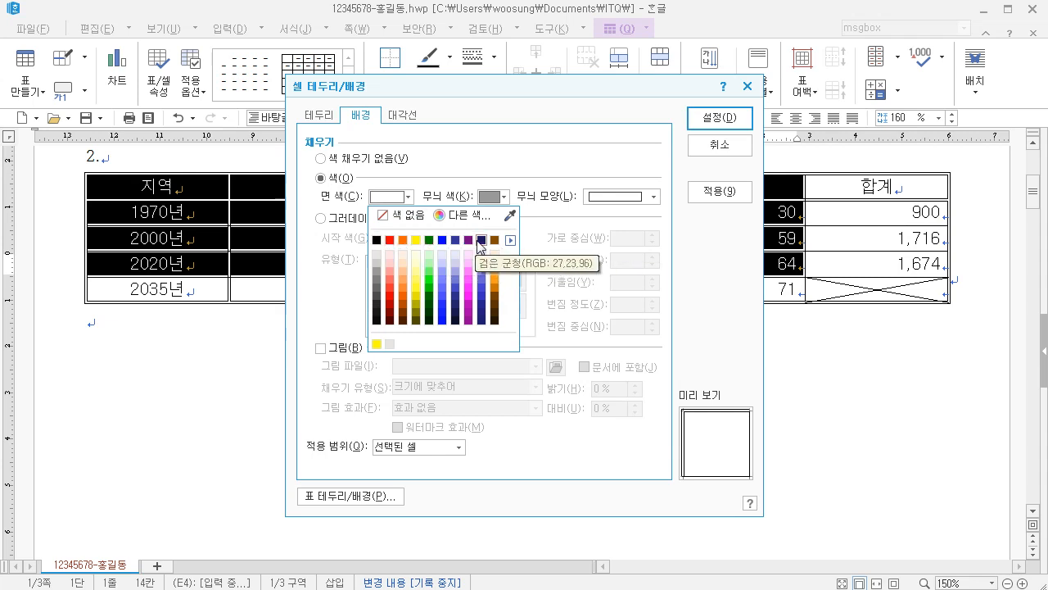
left_click(511, 241)
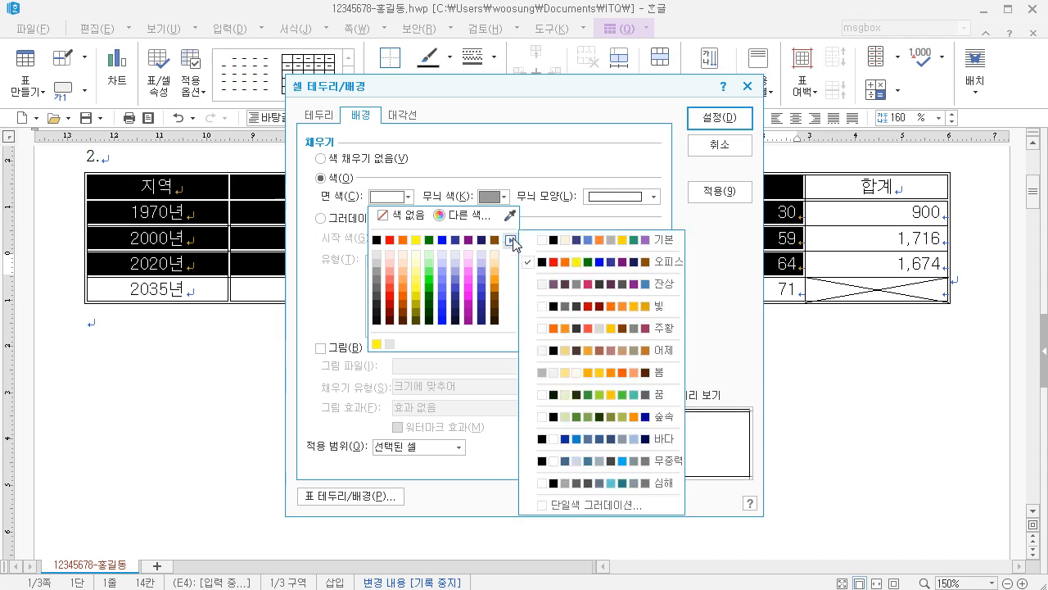
left_click(605, 237)
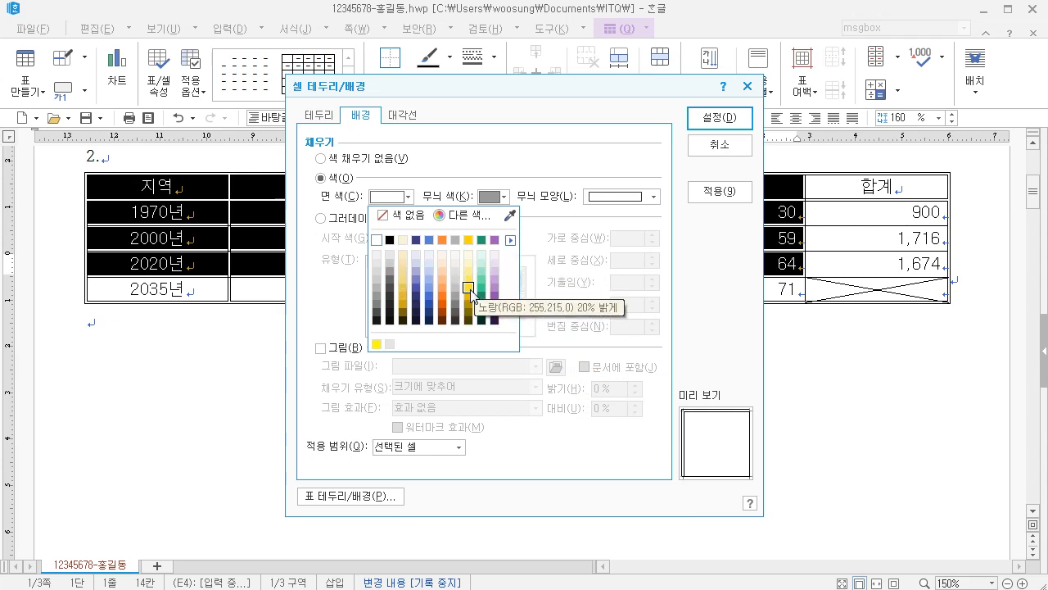
left_click(512, 242)
left_click(512, 243)
left_click(513, 243)
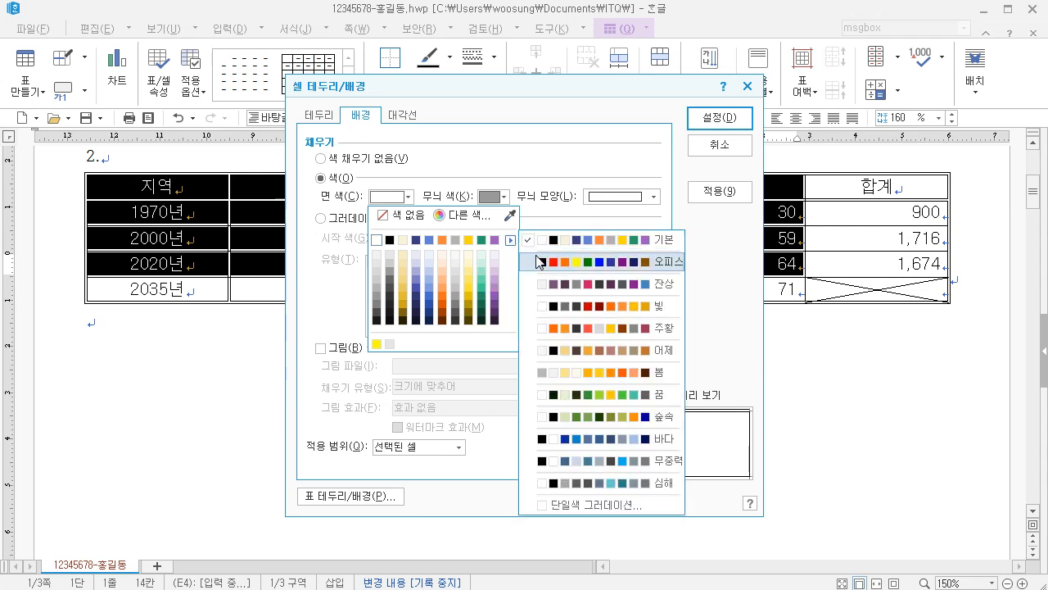
left_click(539, 260)
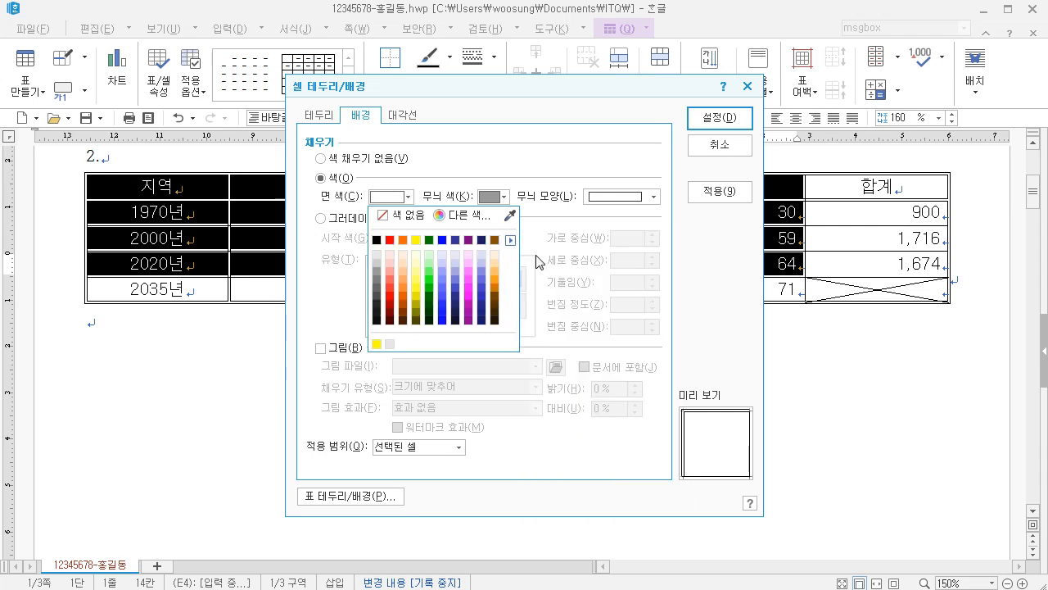
left_click(415, 241)
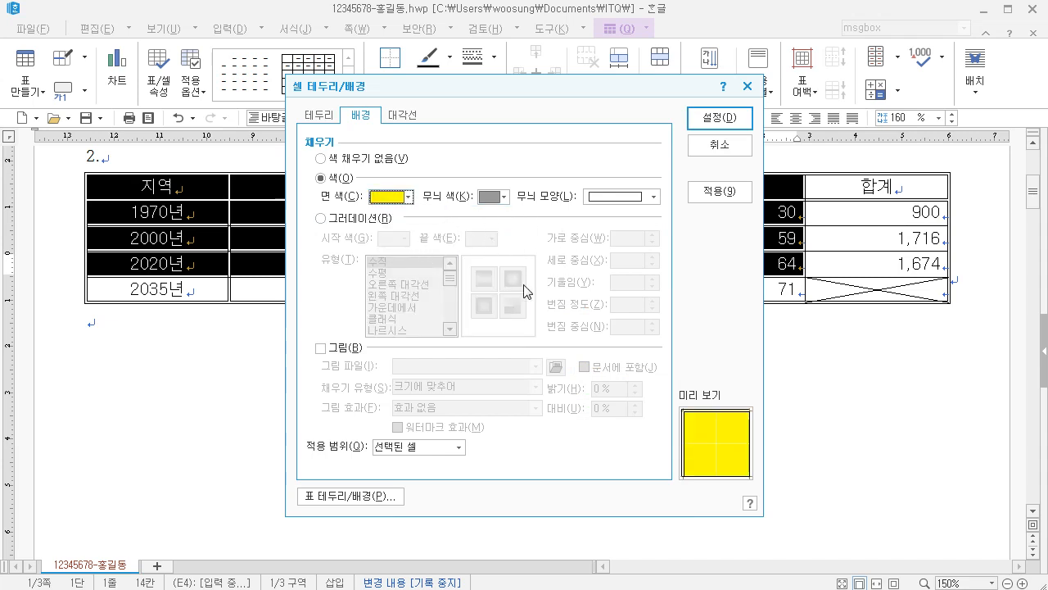
left_click(701, 122)
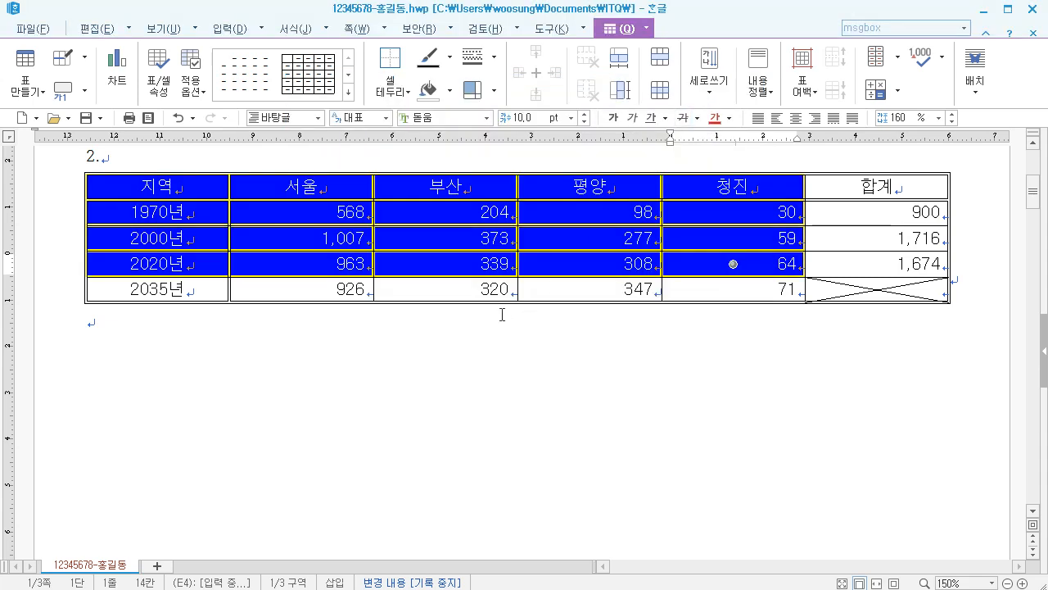
left_click(483, 295)
left_click(464, 346)
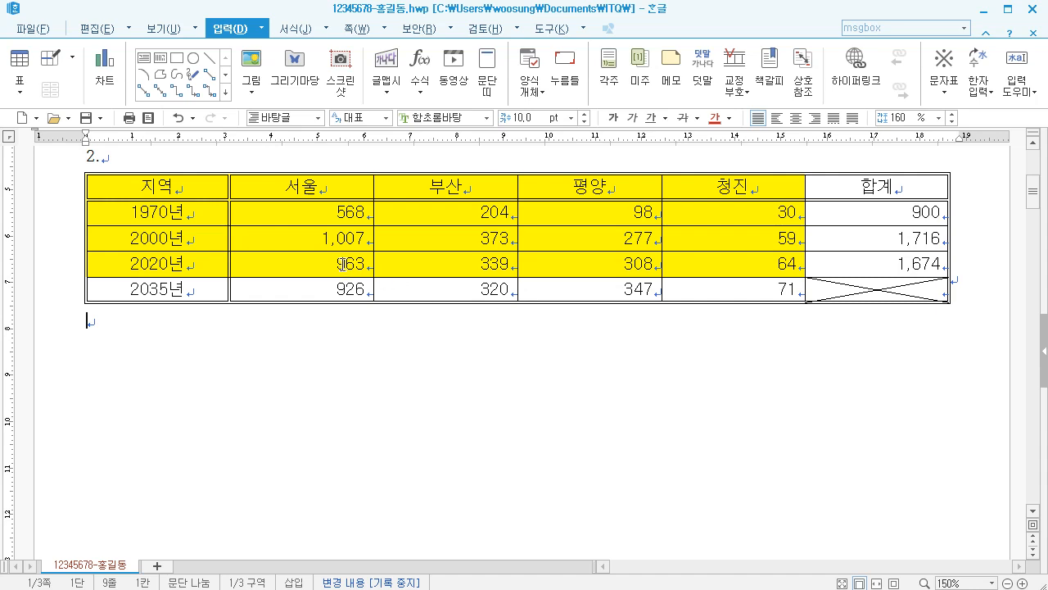
left_click(413, 235)
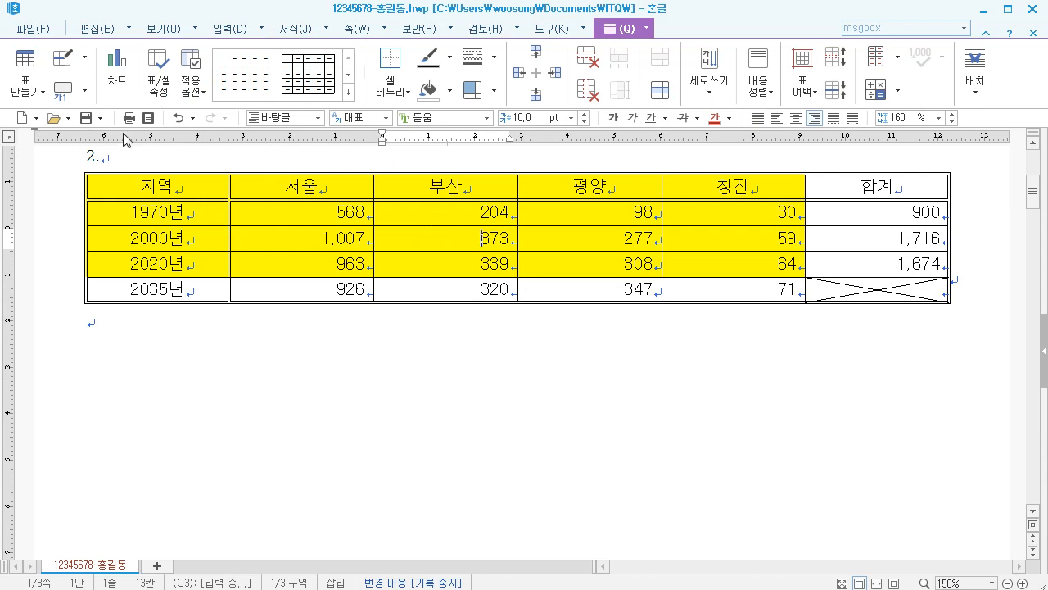
left_click(86, 90)
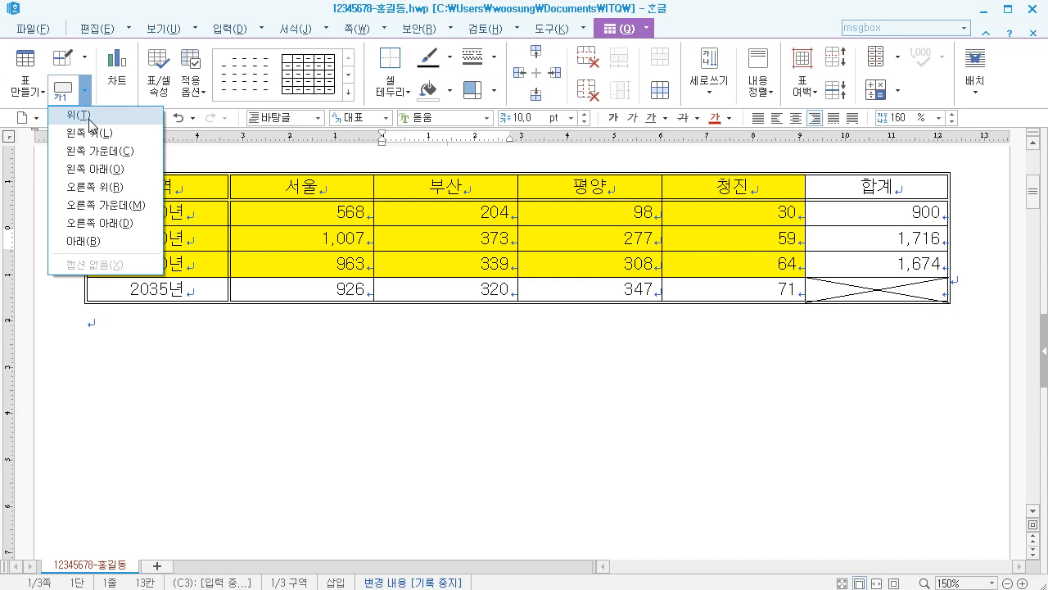
left_click(144, 331)
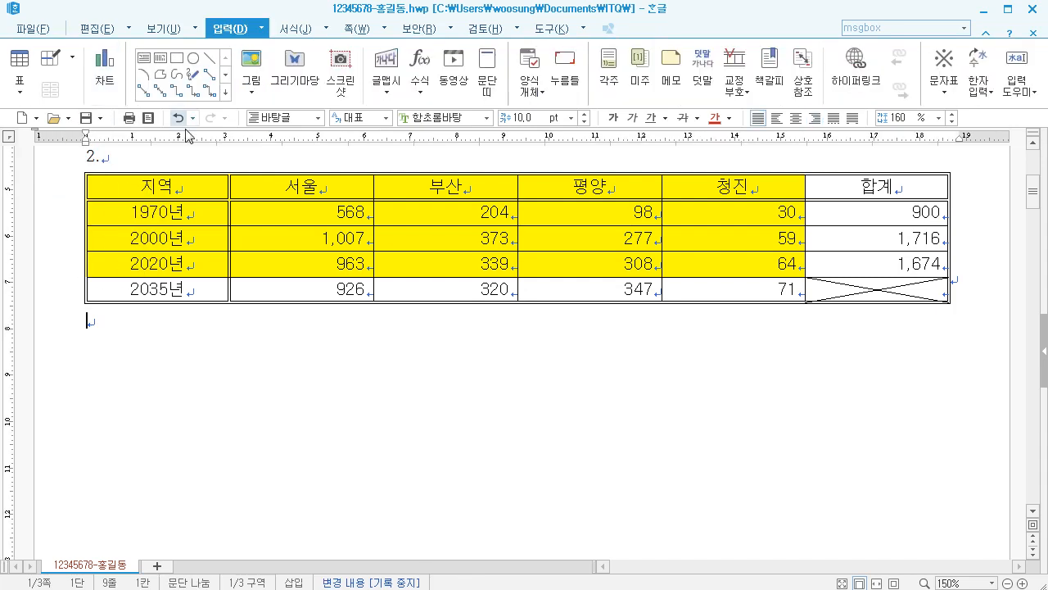
left_click(533, 210)
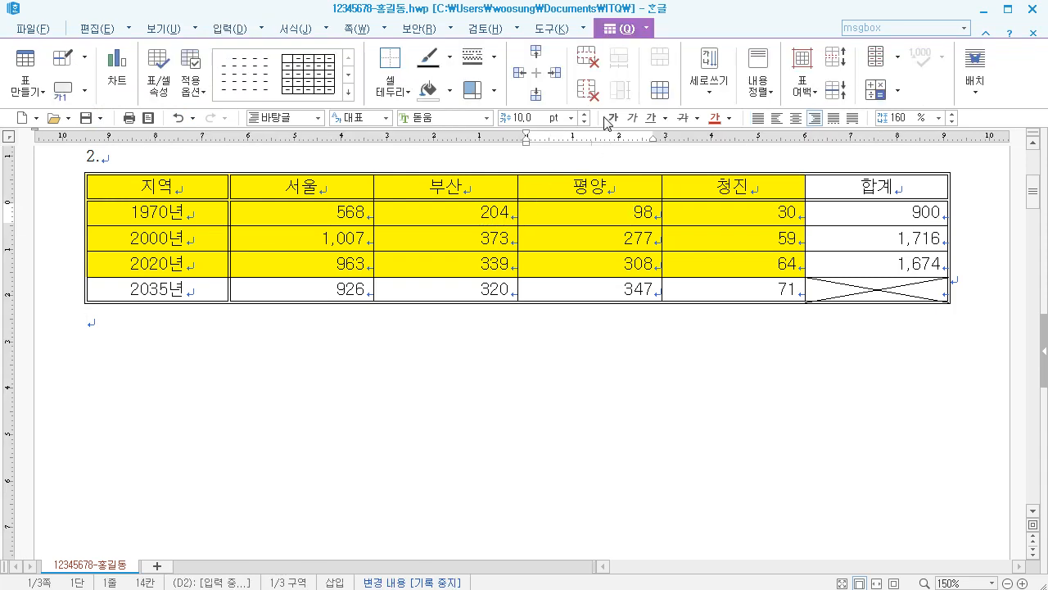
Step: Insert a caption above the table and clear its default label text
left_click(88, 91)
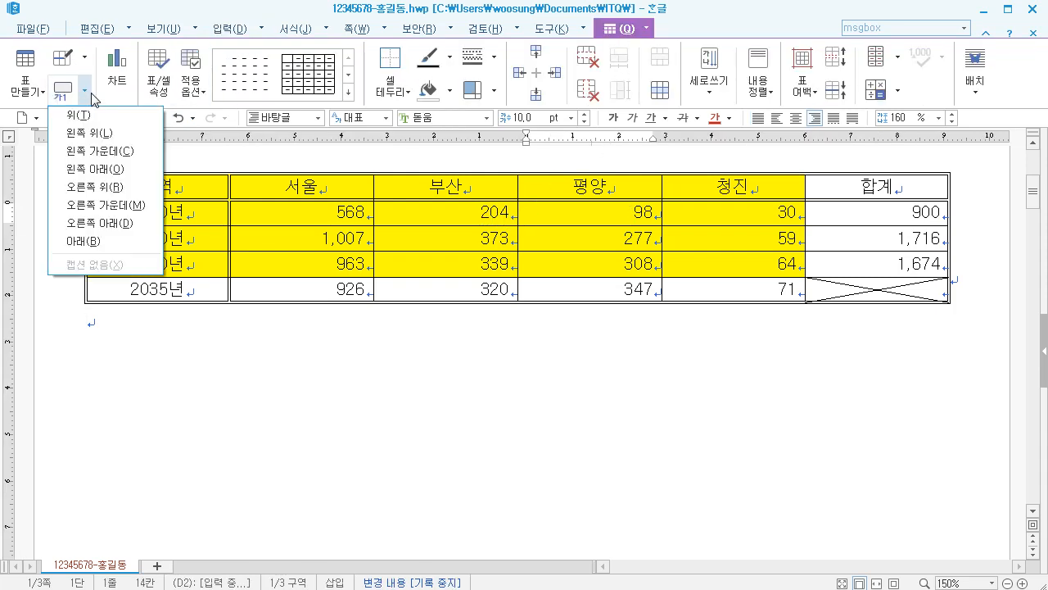
left_click(90, 110)
left_click_drag(146, 207, 69, 211)
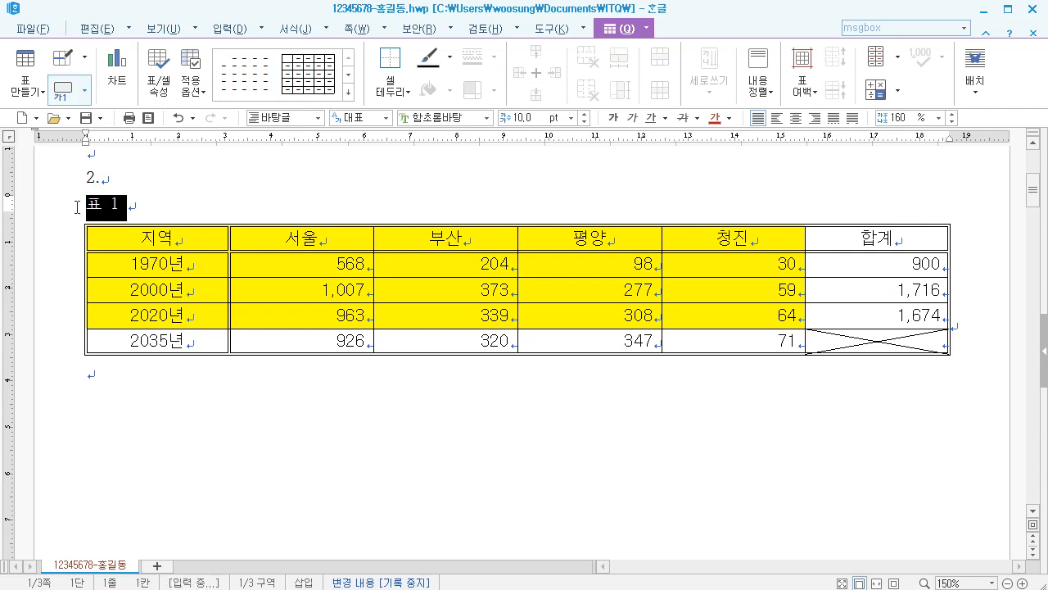
key("Delete")
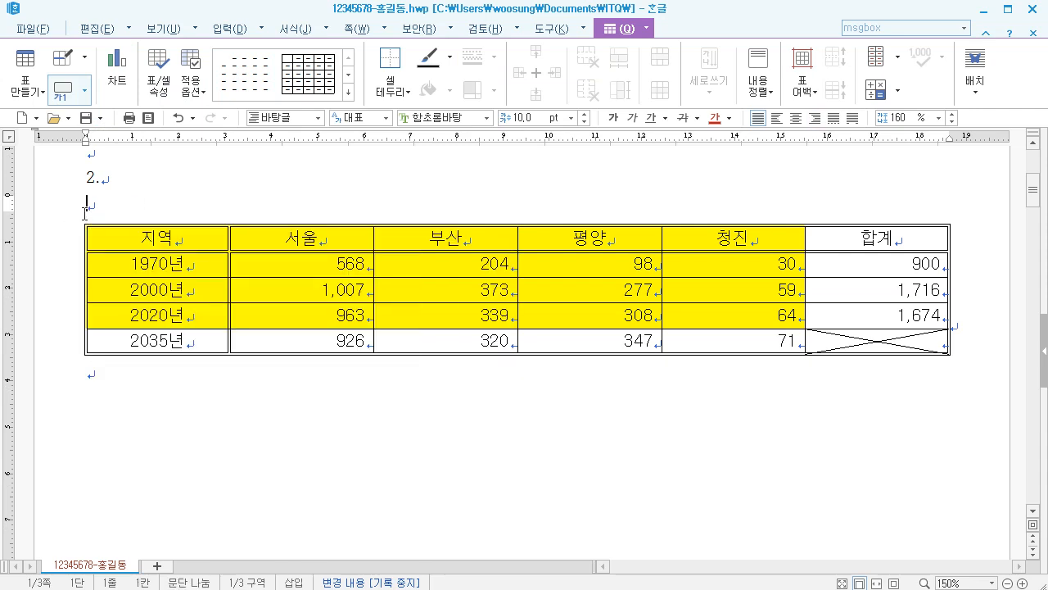
Step: Enter "남북 주요도시 인구현황(단위 : 만 명)" as the table's caption
type("나")
type("북 ")
type("주요도시 ")
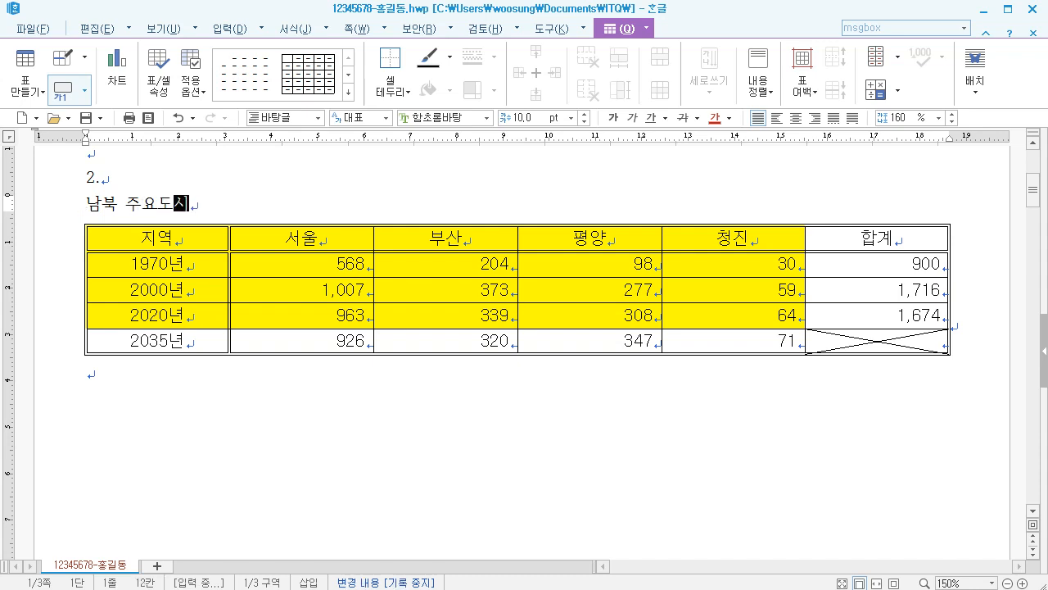
type("인구현황(")
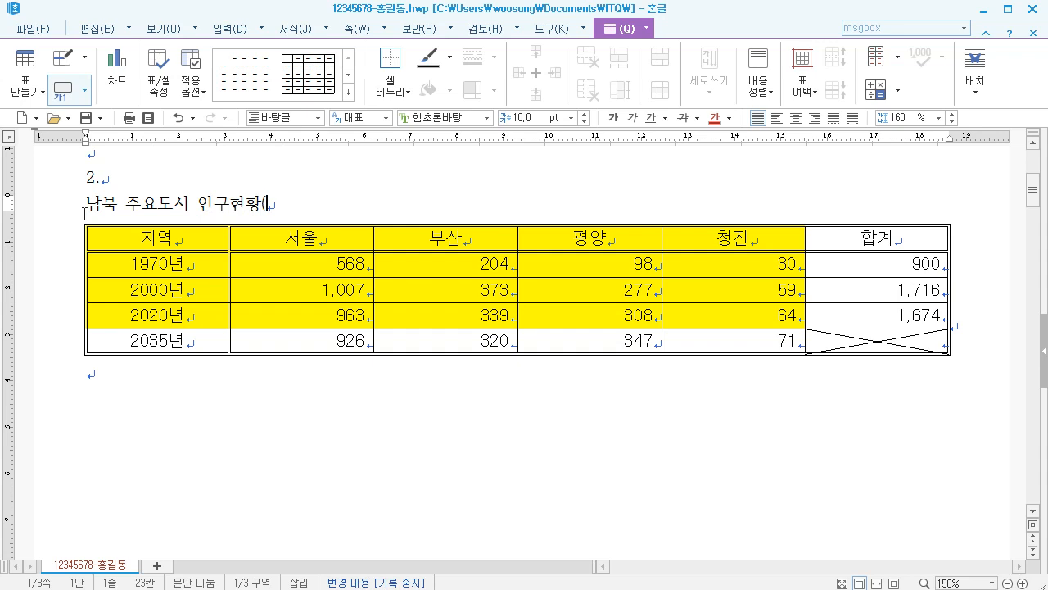
type("단위 : 마")
type("ㄴ 명)")
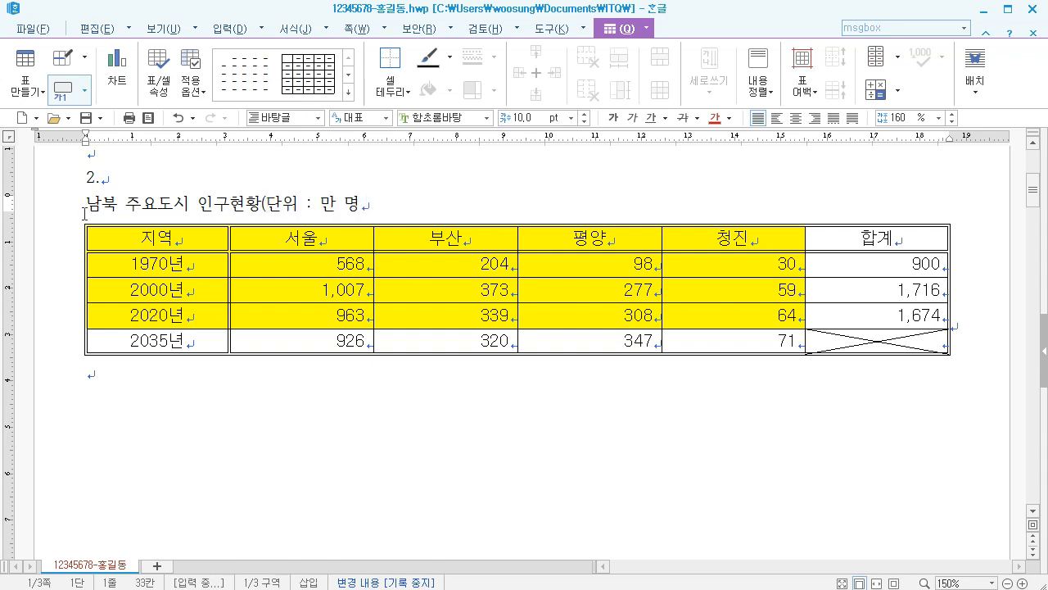
Step: Set the whole caption text in the 돋움 font and align it to the right
left_click_drag(370, 204, 93, 197)
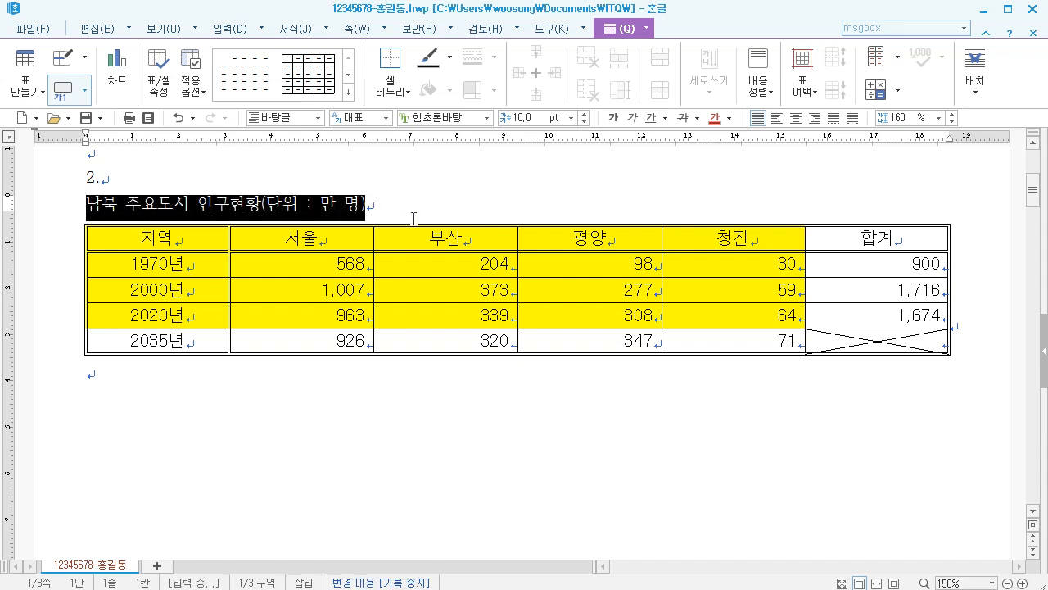
left_click(473, 116)
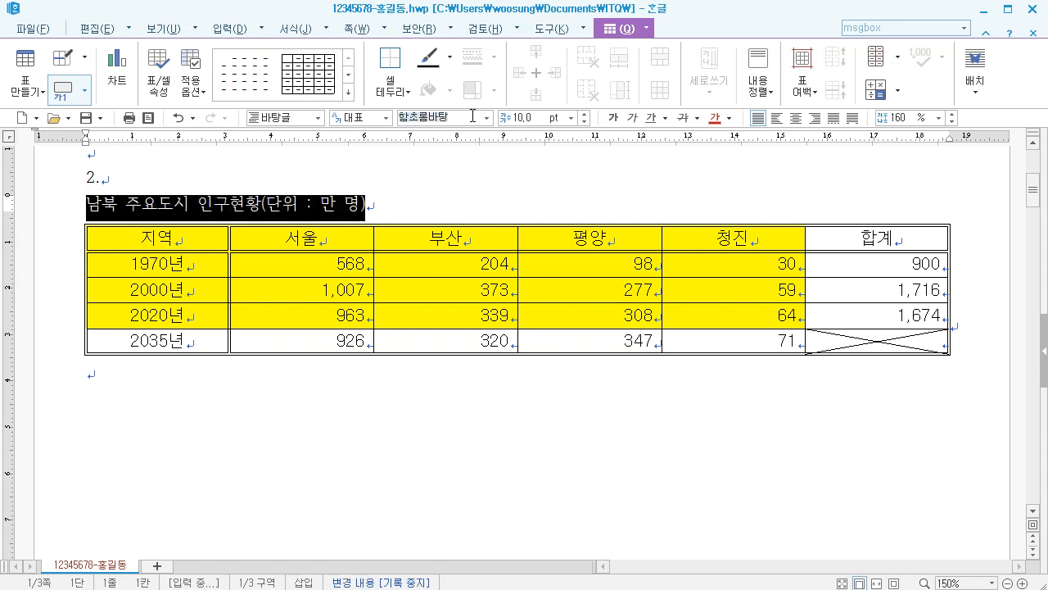
type("돋움")
key("Return")
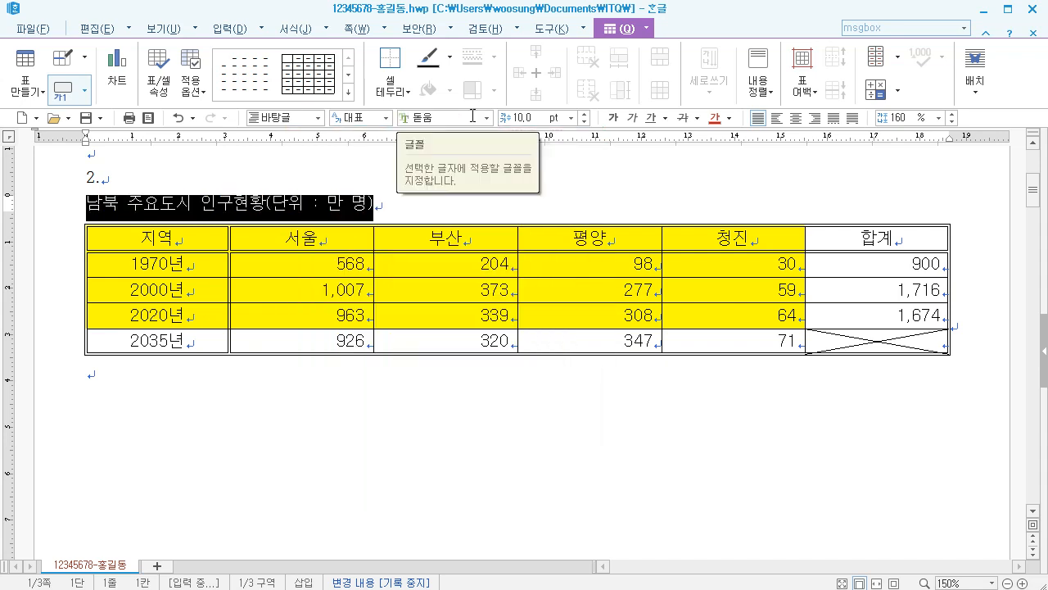
left_click(814, 119)
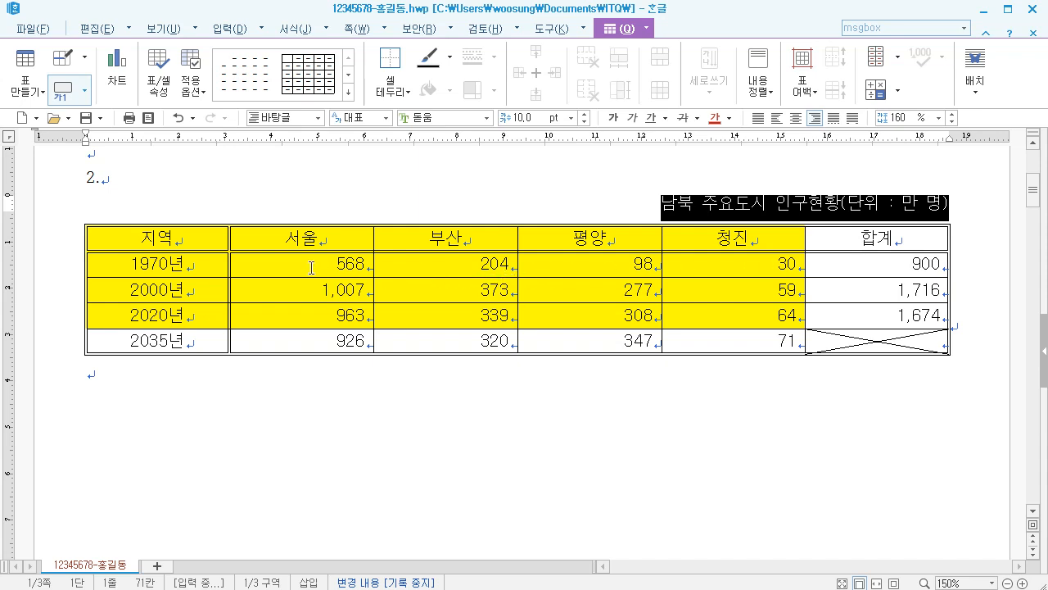
Step: Increase the height of all table rows slightly, from the 지역 header row through 2035년
left_click_drag(215, 238, 874, 339)
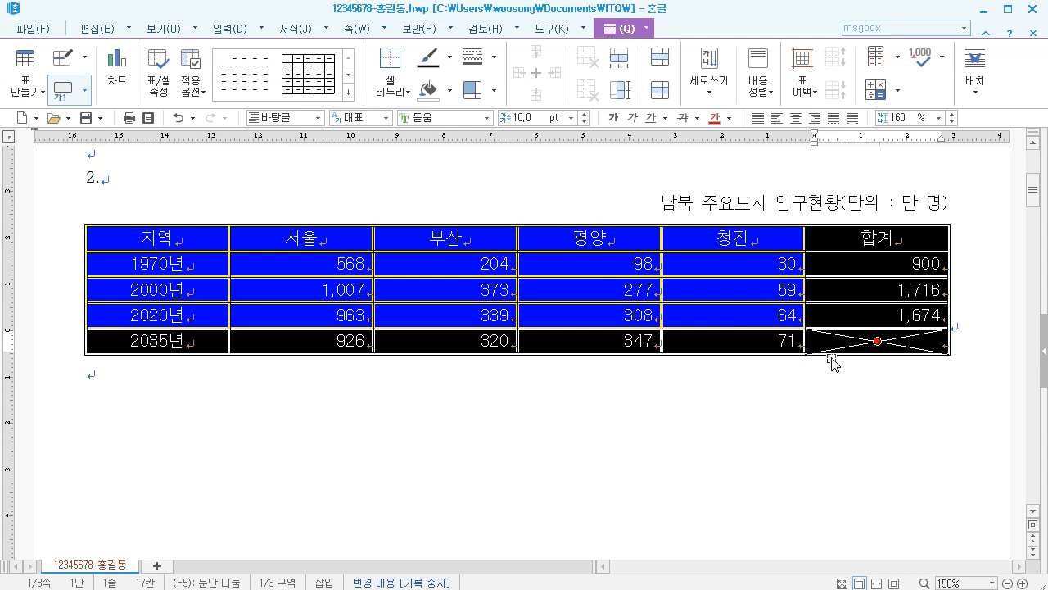
key("ctrl+Down")
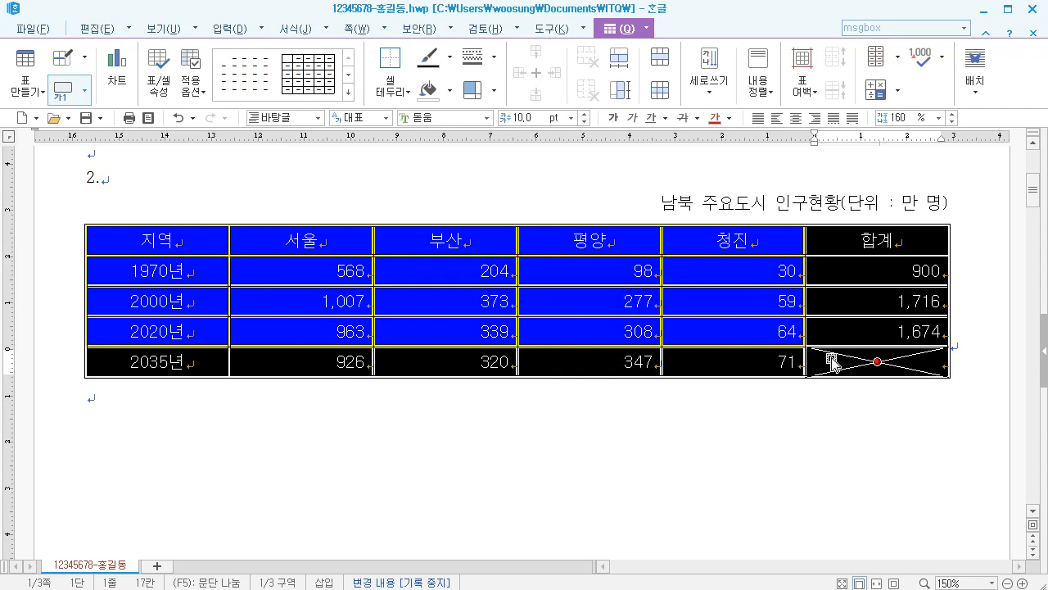